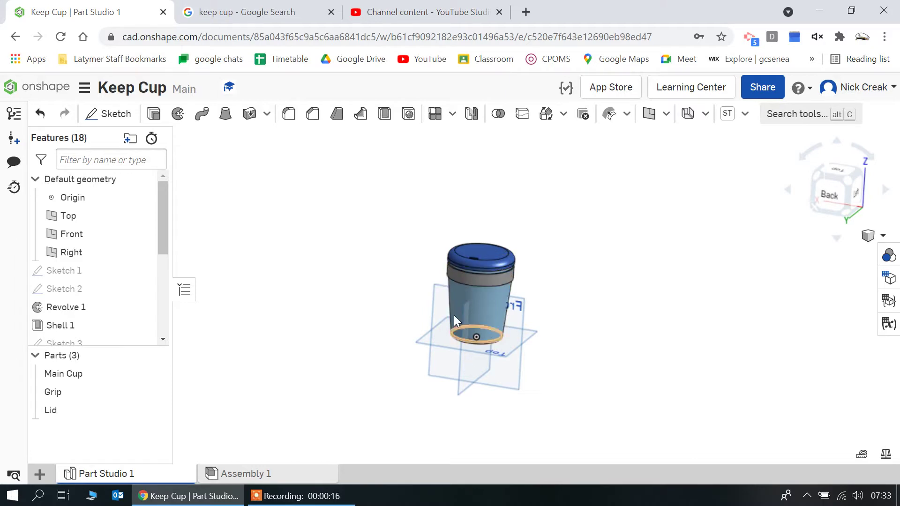
pyautogui.click(244, 12)
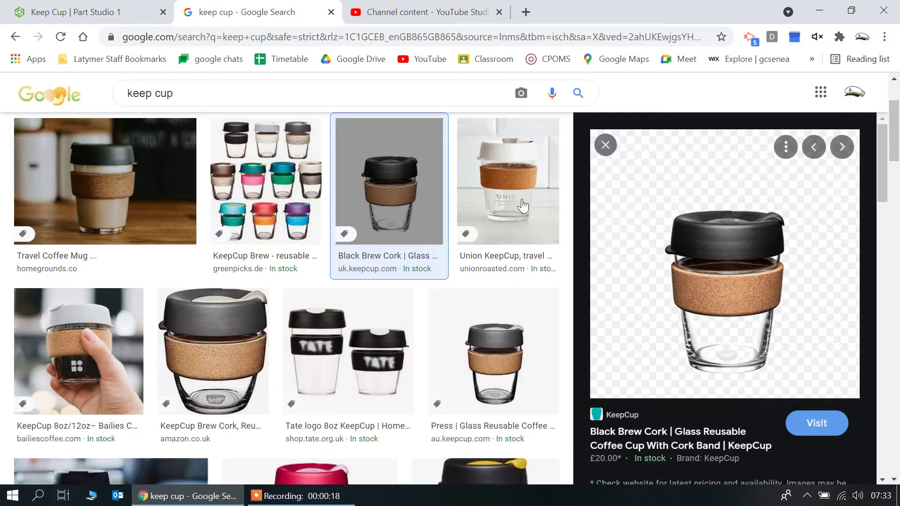
pyautogui.click(34, 6)
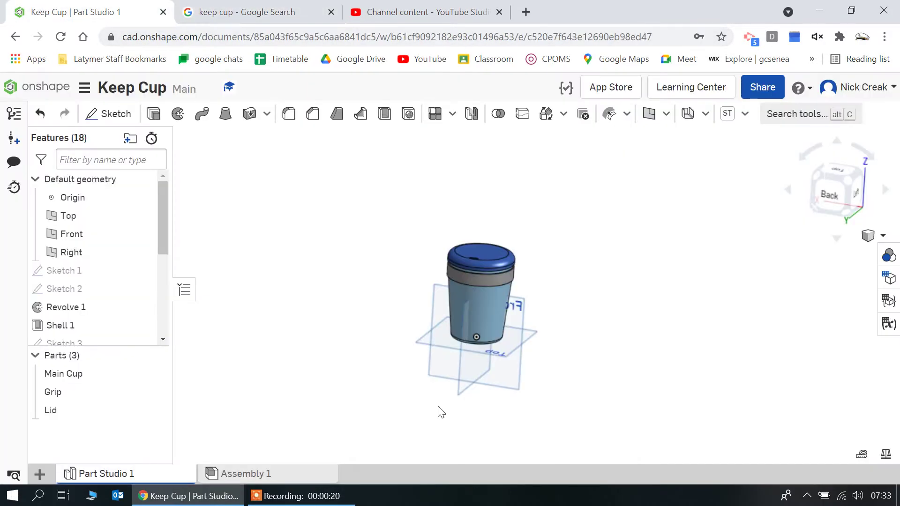
# - Insert the whole of Part Studio 1, with grip, lid and main cup, into Assembly 1
pyautogui.moveTo(271, 477)
pyautogui.click(286, 475)
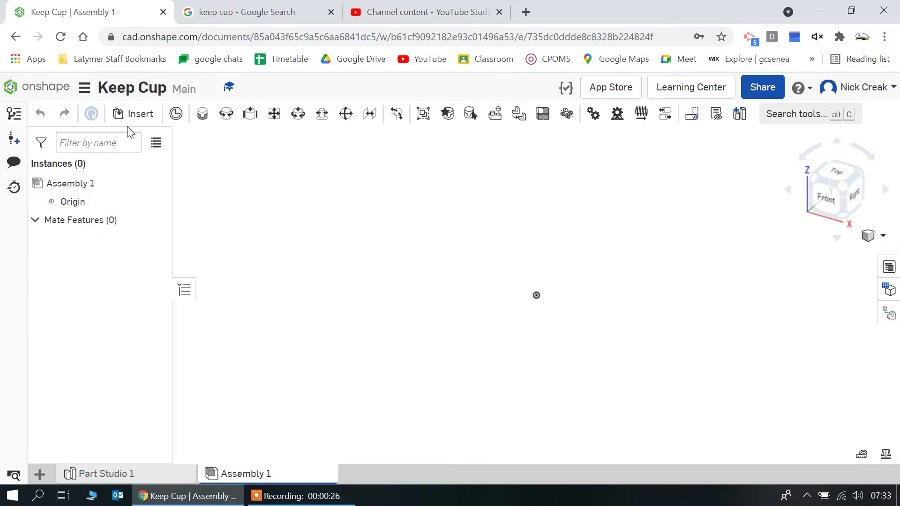
pyautogui.click(138, 115)
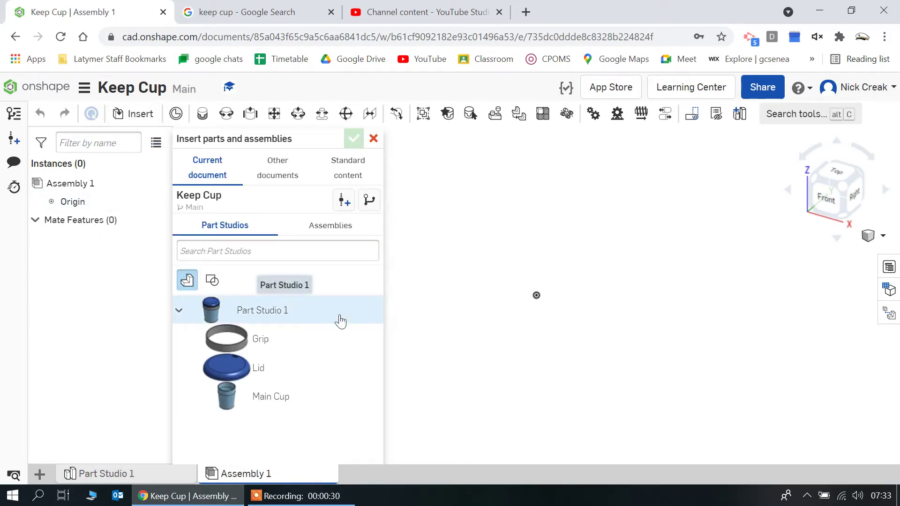
pyautogui.click(341, 321)
pyautogui.click(534, 300)
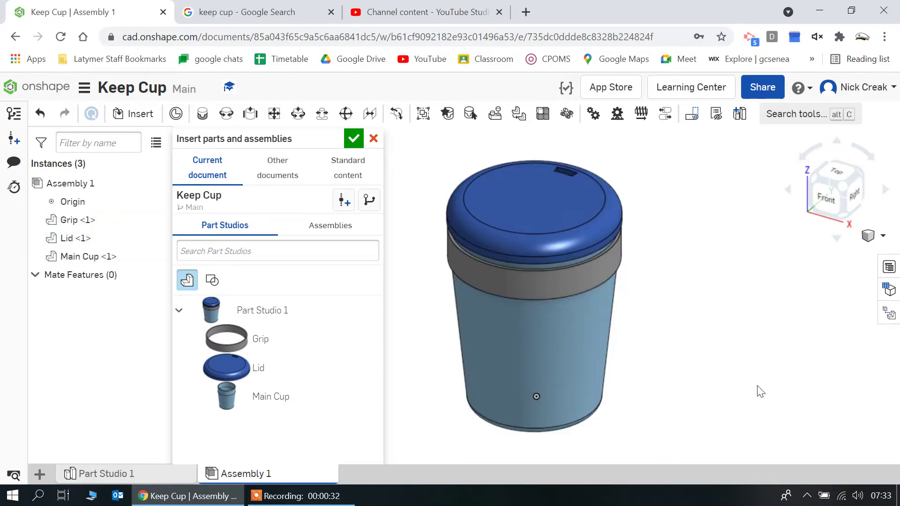
pyautogui.moveTo(760, 392); pyautogui.dragTo(647, 395, button='right')
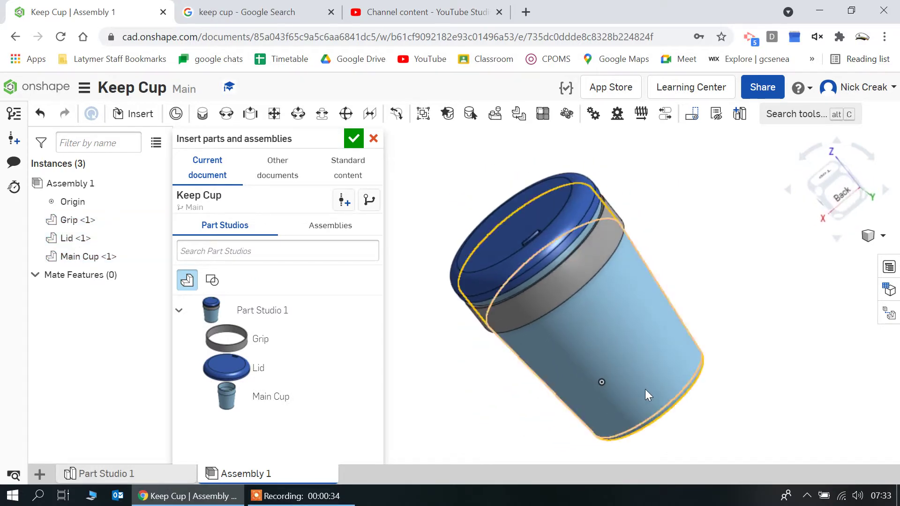
pyautogui.click(373, 139)
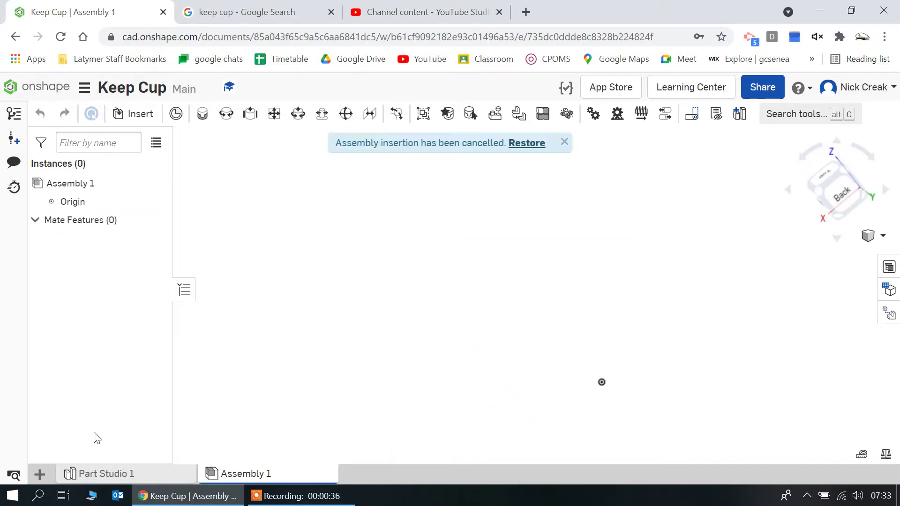
pyautogui.click(526, 143)
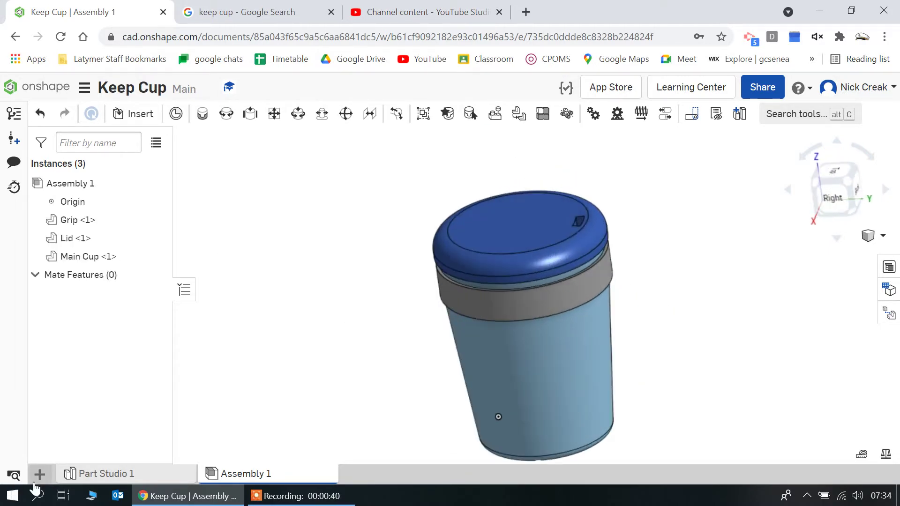
# - Create a second assembly in the document and insert the Main Cup part into it
pyautogui.click(39, 474)
pyautogui.click(98, 396)
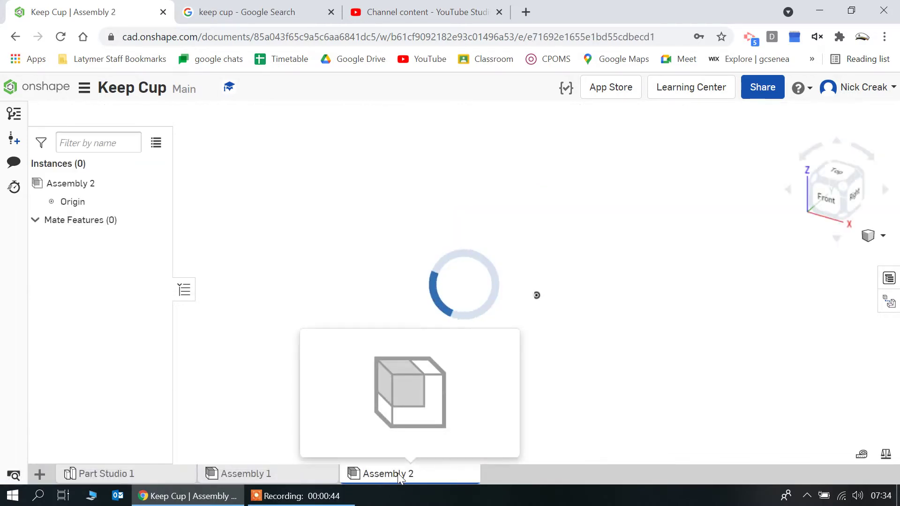
pyautogui.click(135, 125)
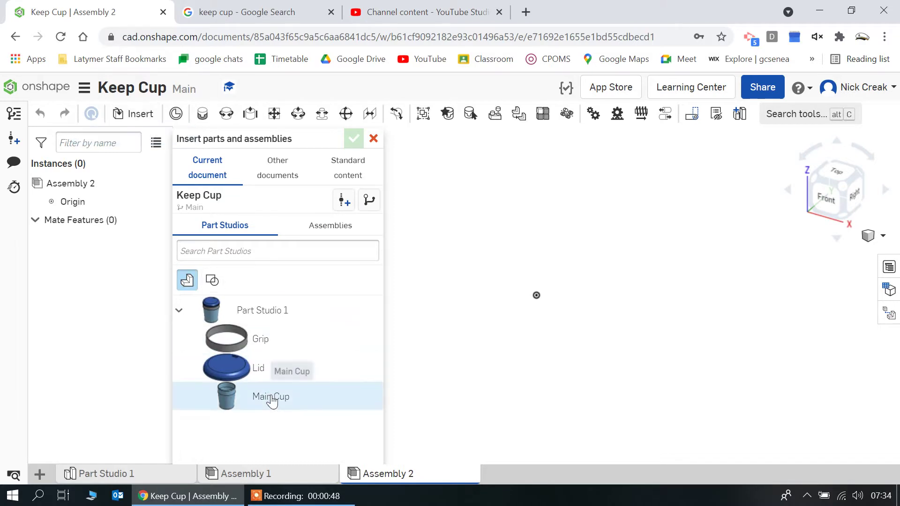
pyautogui.click(272, 398)
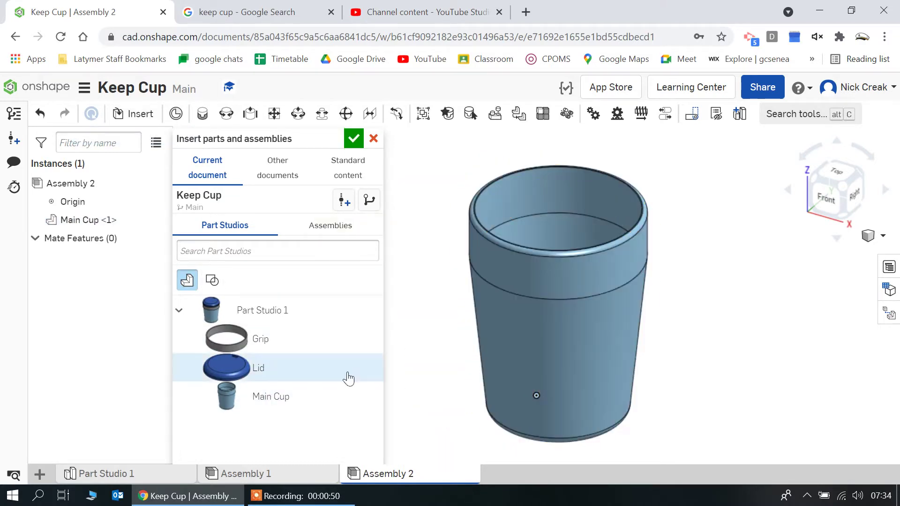
# - Insert the Grip and Lid parts on opposite sides of the main cup and finish the insertion
pyautogui.click(270, 345)
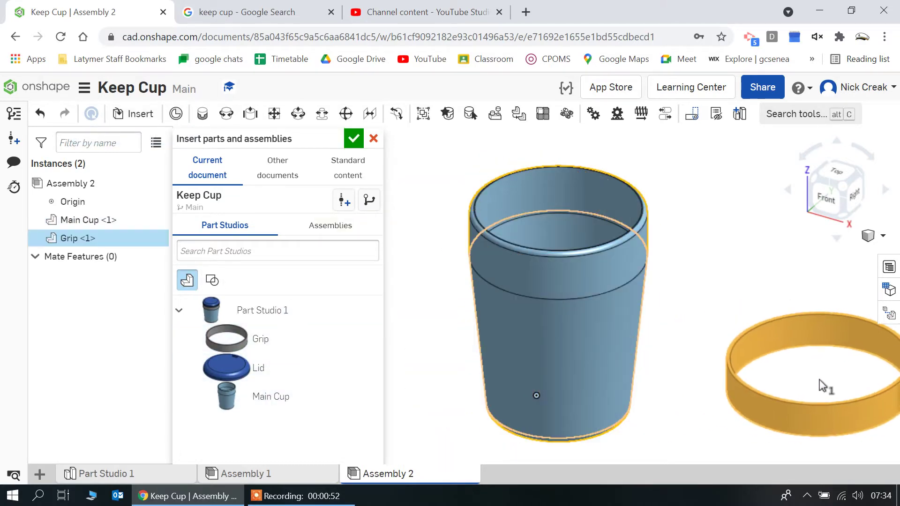
pyautogui.click(820, 386)
pyautogui.click(244, 367)
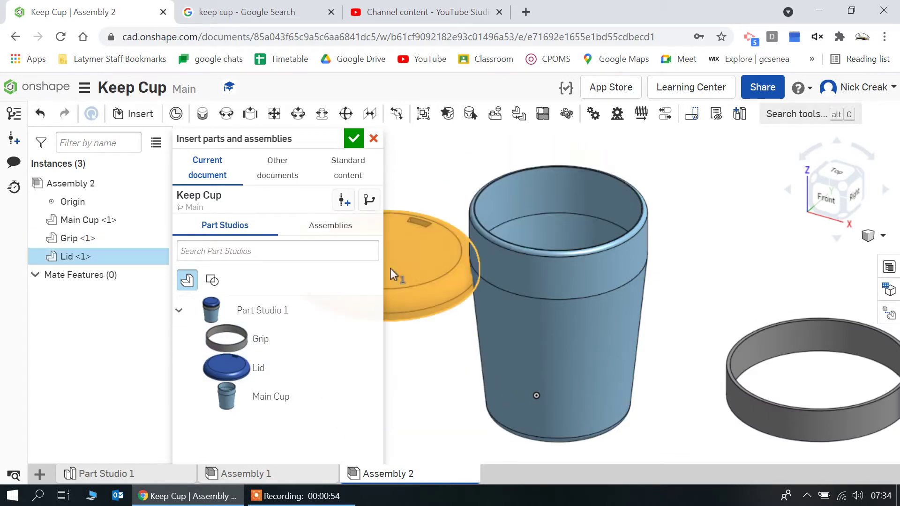
pyautogui.click(402, 258)
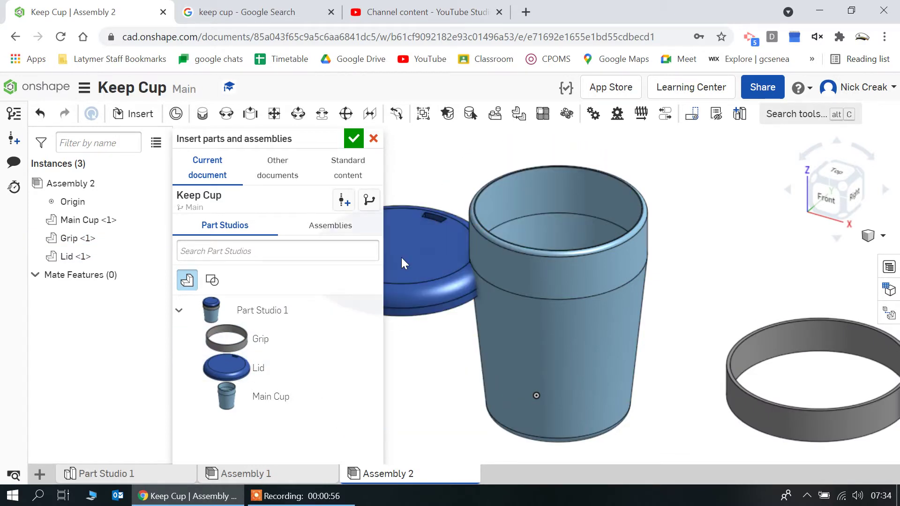
pyautogui.click(354, 140)
pyautogui.press('f')
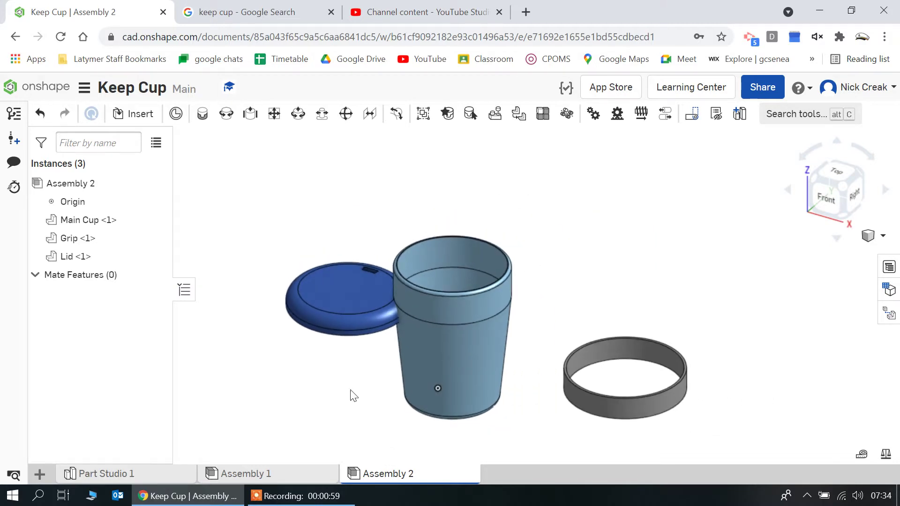
# - Fix the main cup in place and move the lid and the grip up and away from it
pyautogui.rightClick(444, 375)
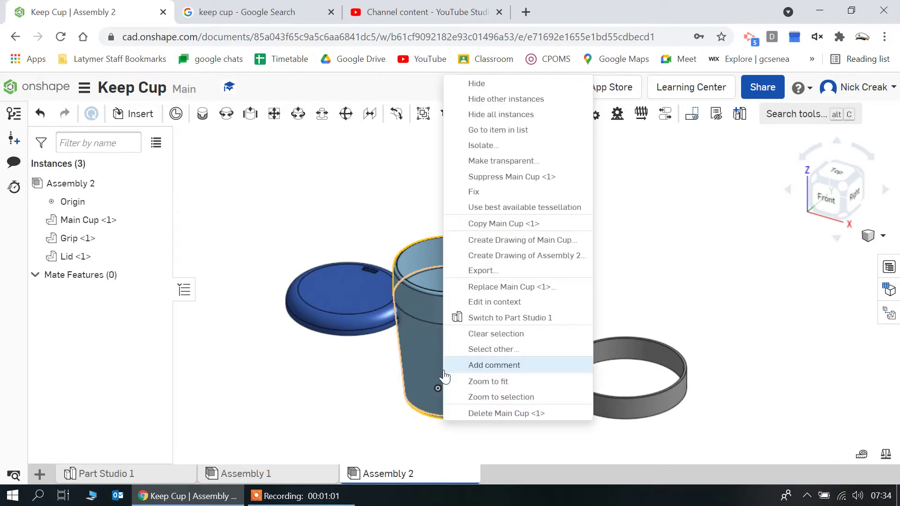
pyautogui.click(500, 196)
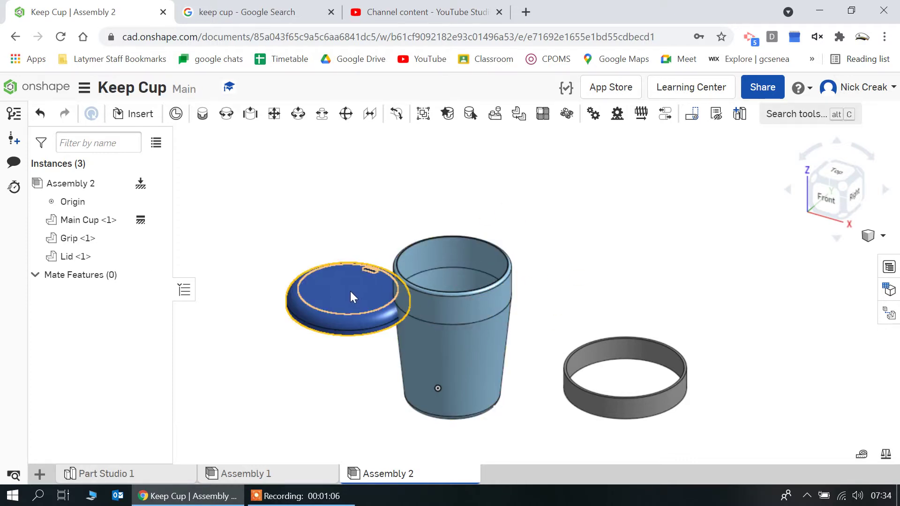
pyautogui.moveTo(350, 291); pyautogui.dragTo(314, 239)
pyautogui.moveTo(617, 409); pyautogui.dragTo(723, 292)
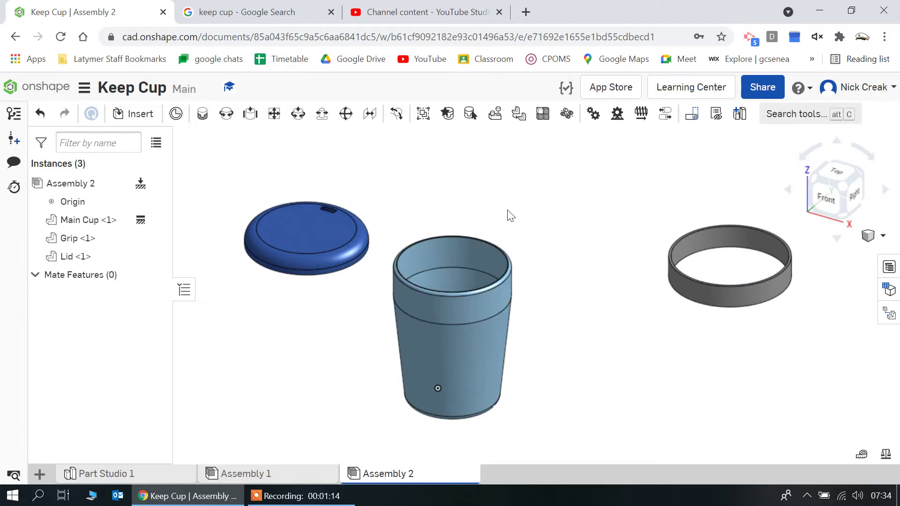
# - Add a Planar mate joining the bottom edge of the grip to the top rim of the main cup
pyautogui.click(275, 117)
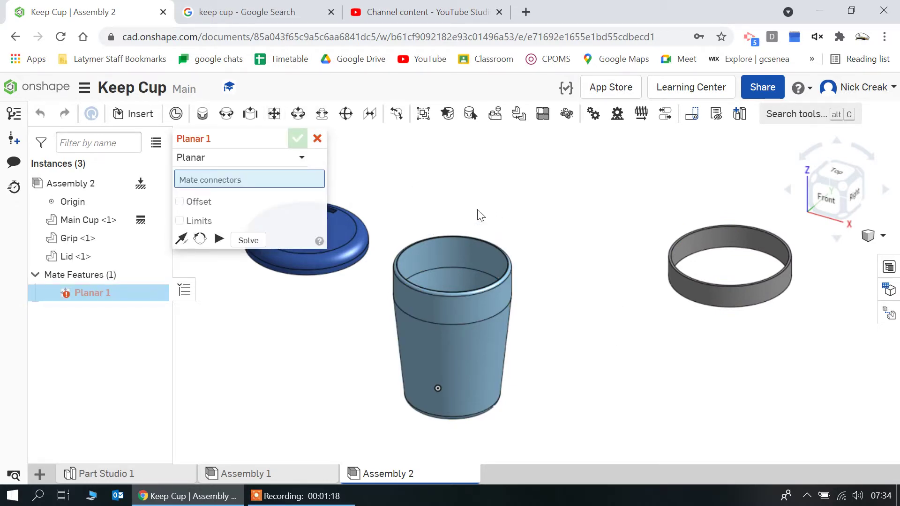
pyautogui.moveTo(613, 351); pyautogui.dragTo(602, 297, button='right')
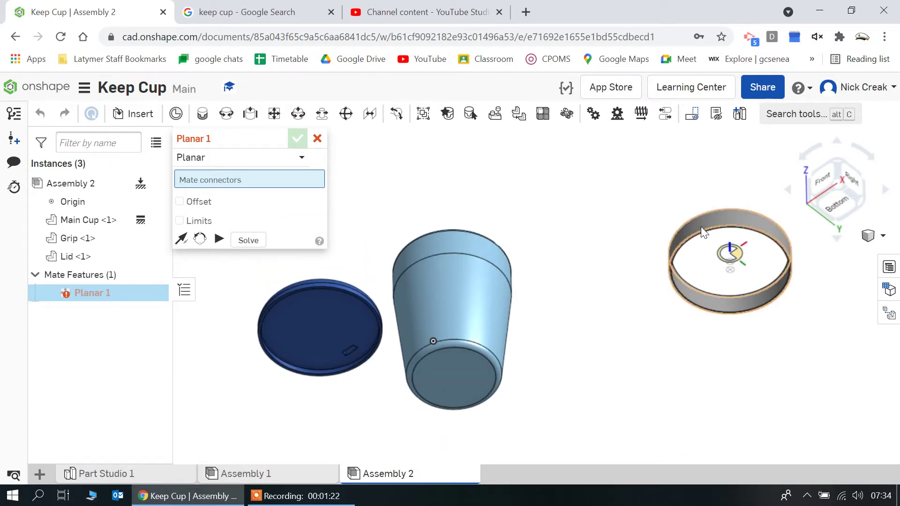
pyautogui.scroll(5, 708, 239)
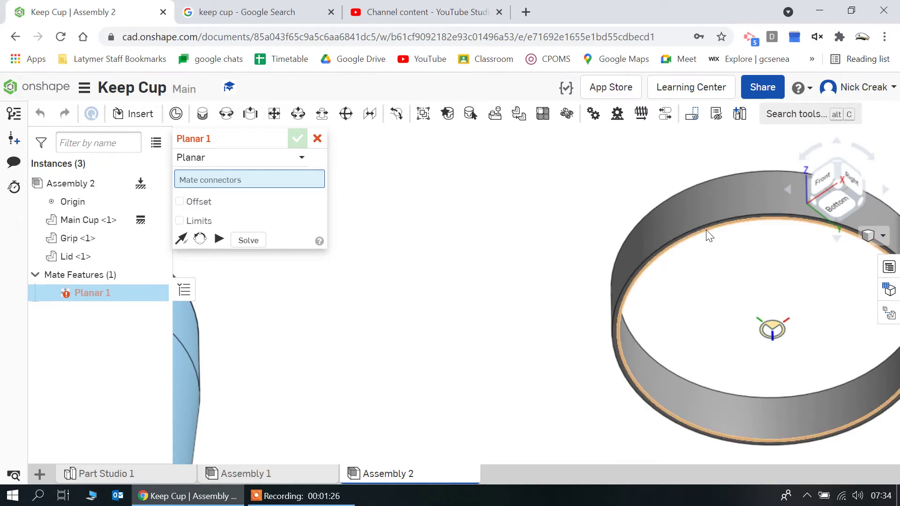
pyautogui.click(708, 236)
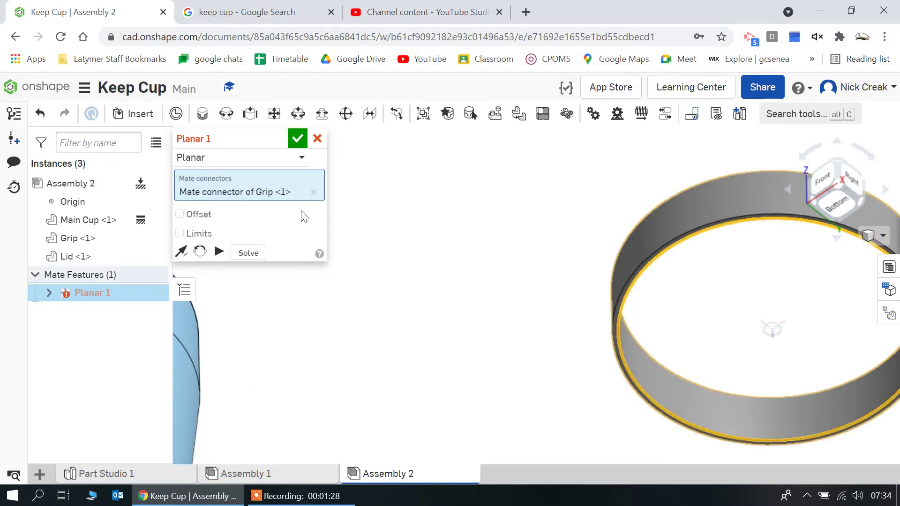
pyautogui.moveTo(375, 208); pyautogui.dragTo(369, 308, button='right')
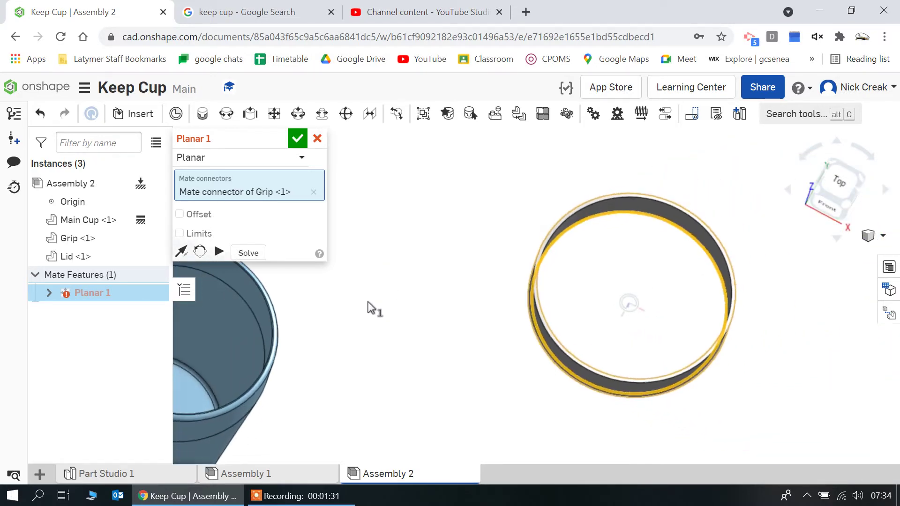
pyautogui.click(276, 358)
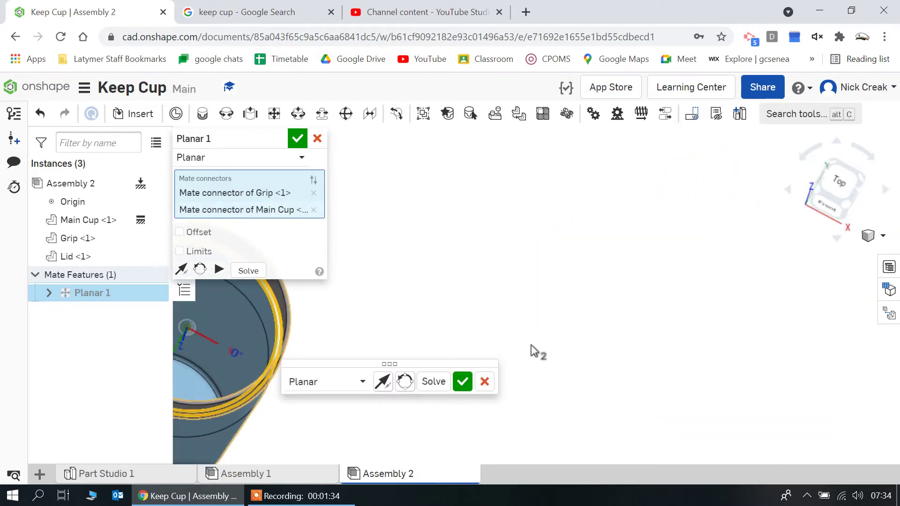
# - Change the mate between the grip and the main cup to the Fastened type
pyautogui.click(827, 206)
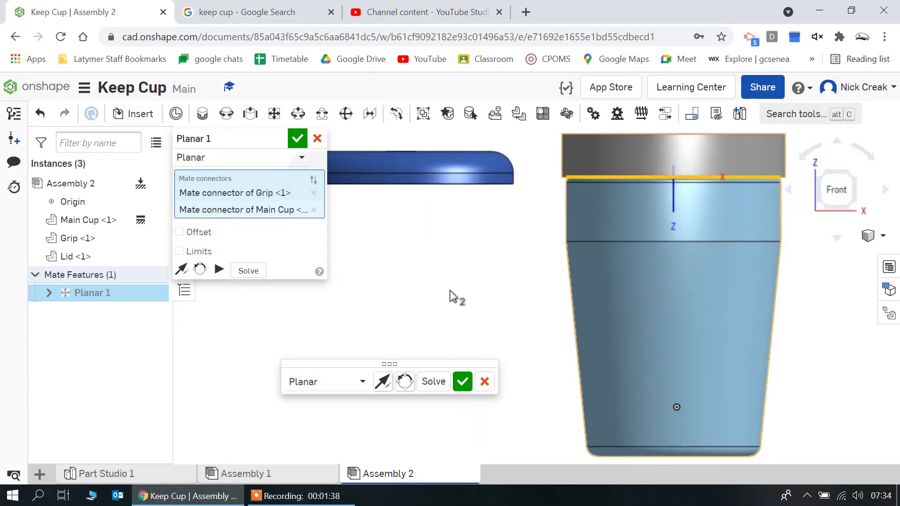
pyautogui.click(300, 158)
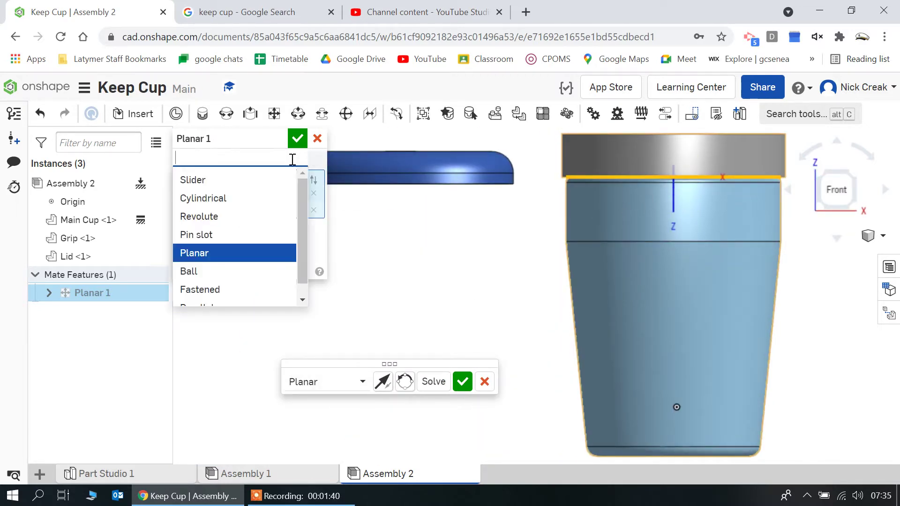
pyautogui.click(235, 290)
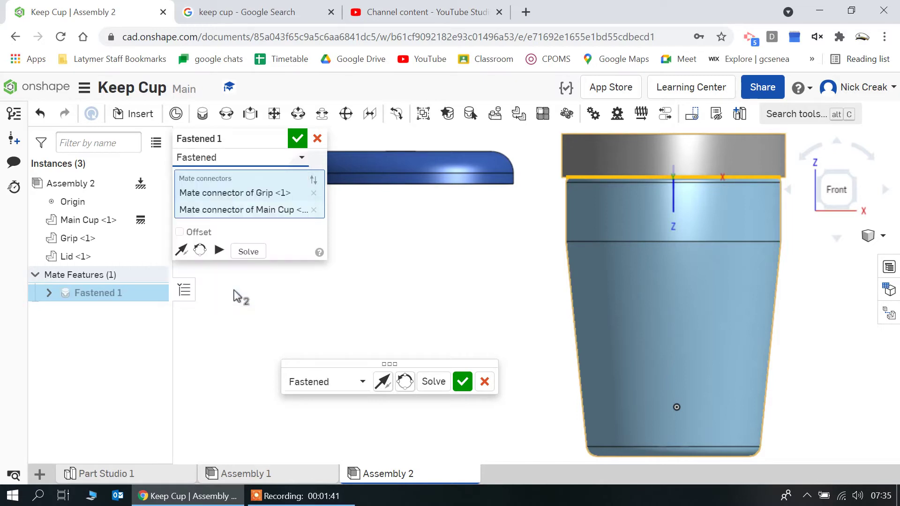
# - Enable the offset of the grip's Fastened mate and set its Z value to 10 mm
pyautogui.click(179, 233)
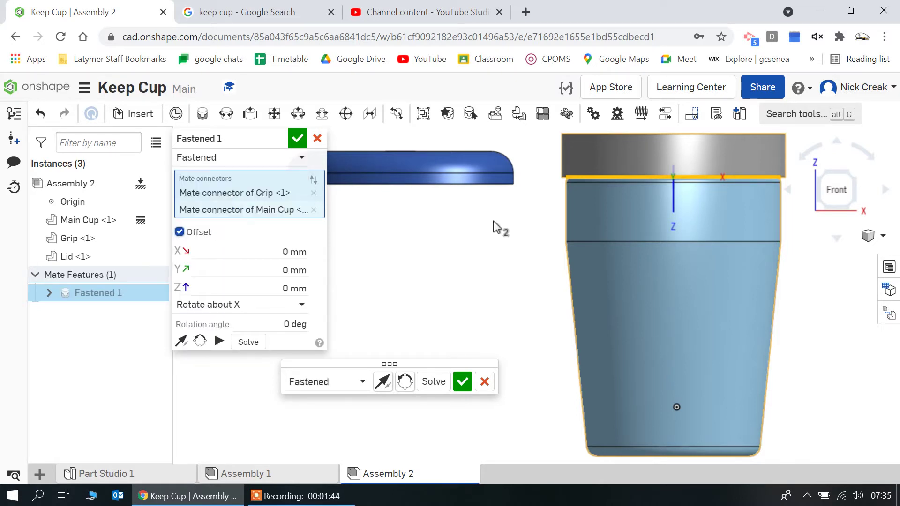
pyautogui.moveTo(493, 221); pyautogui.dragTo(498, 224, button='right')
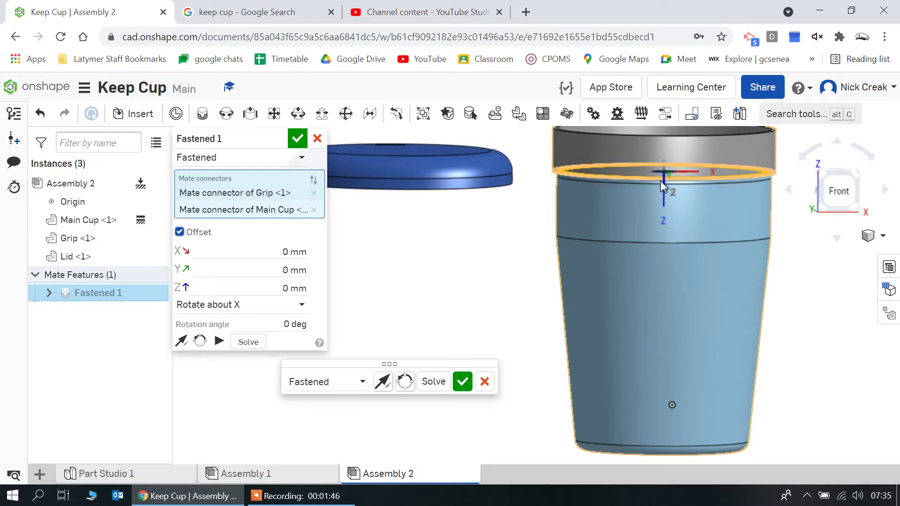
pyautogui.moveTo(569, 251)
pyautogui.mouseDown(button='right')
pyautogui.moveTo(600, 260)
pyautogui.moveTo(576, 255)
pyautogui.mouseUp(button='right')
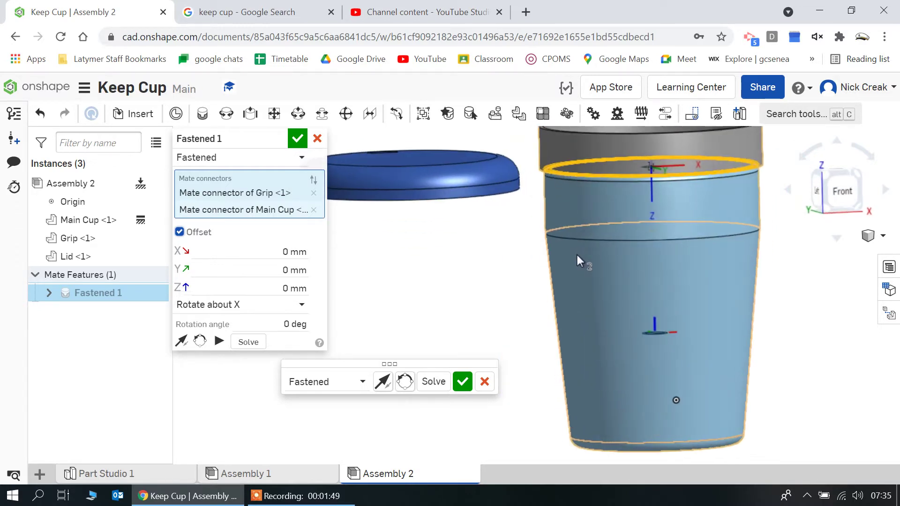
pyautogui.click(300, 288)
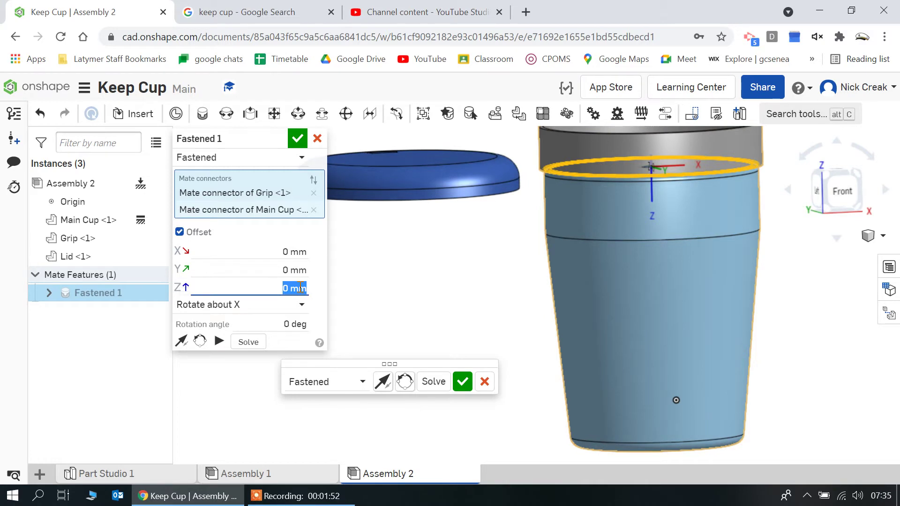
pyautogui.press('Return')
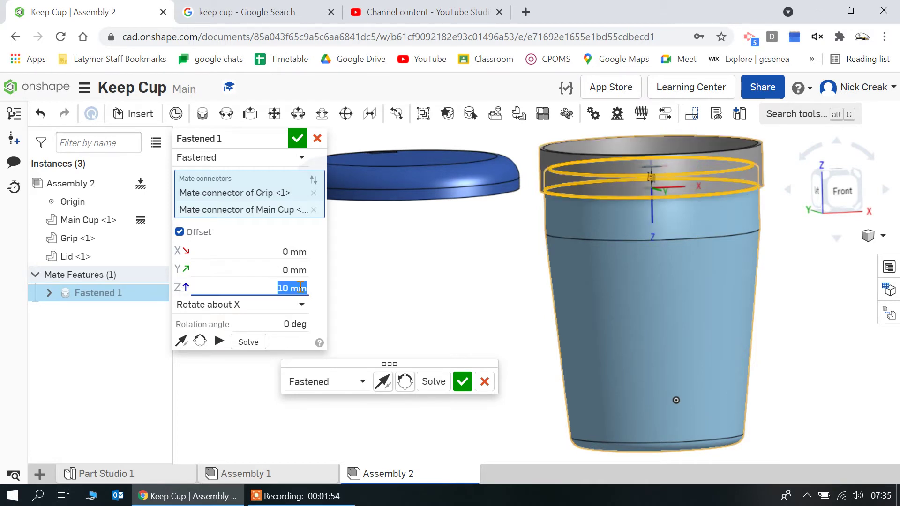
# - Set the Z offset of the grip's mate to -10 mm so the grip sits above the cup rim
pyautogui.press('BackSpace')
pyautogui.write('-10')
pyautogui.press('Return')
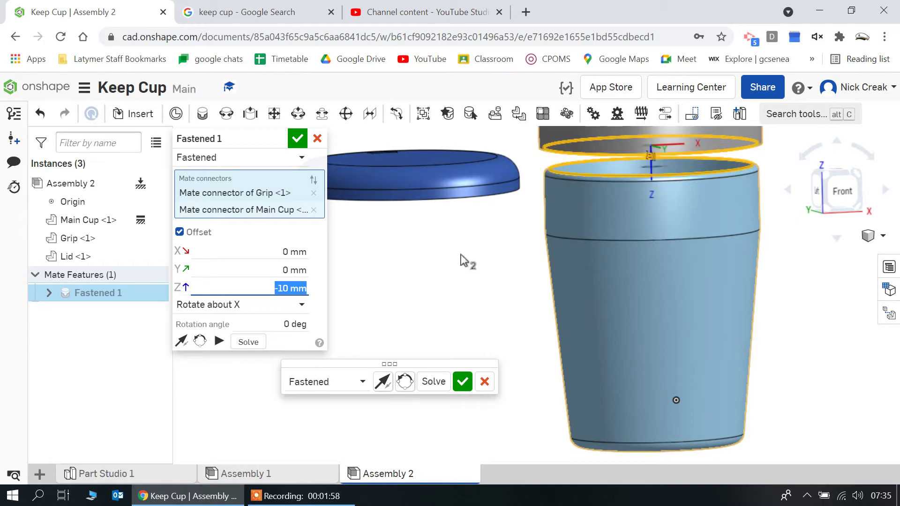
pyautogui.click(840, 191)
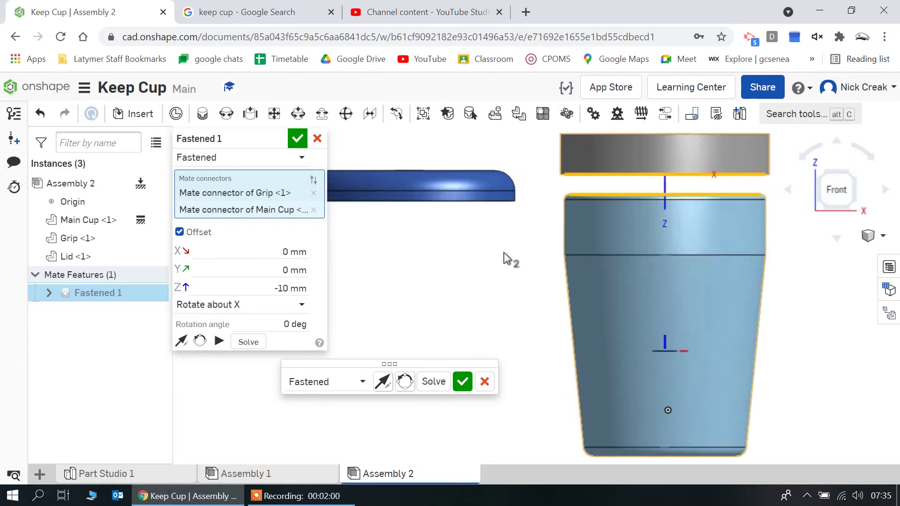
pyautogui.scroll(-2, 515, 256)
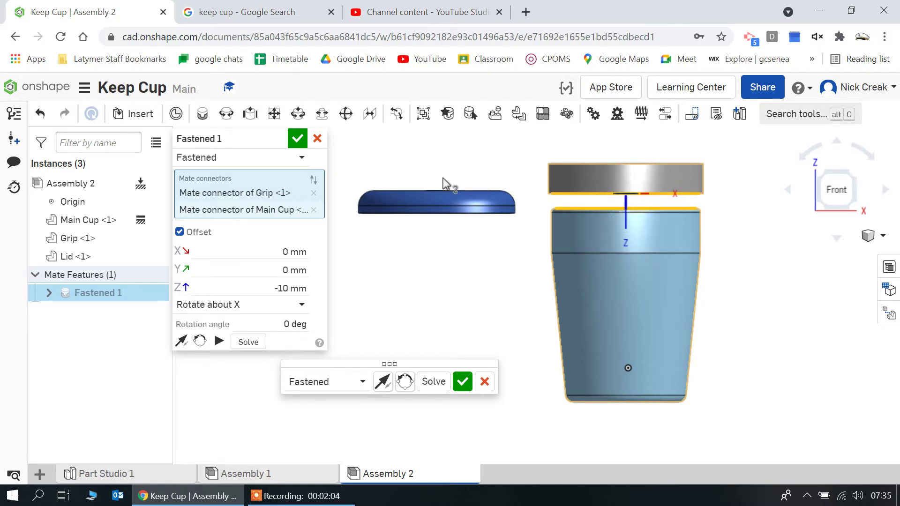
# - Accept the grip's mate and add a Planar mate joining the lid's bottom edge to the grip's top edge
pyautogui.click(295, 140)
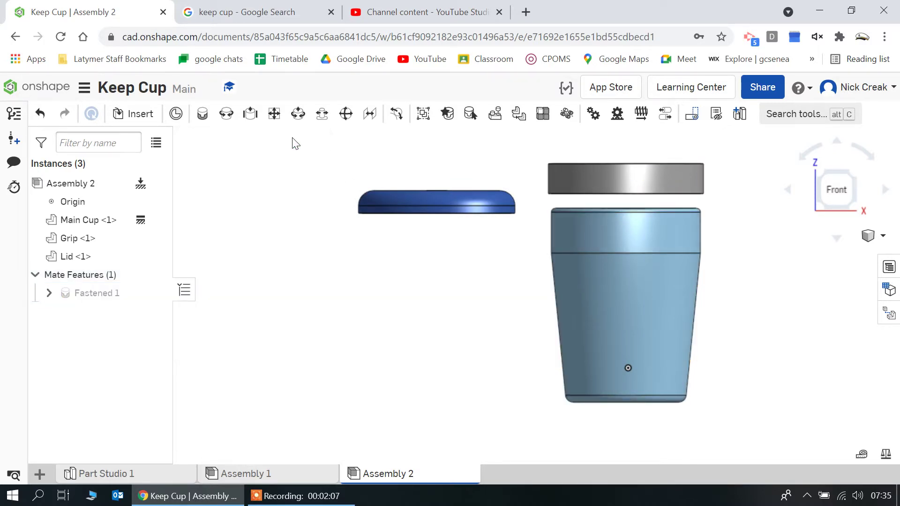
pyautogui.click(274, 115)
pyautogui.moveTo(388, 382); pyautogui.dragTo(396, 356, button='right')
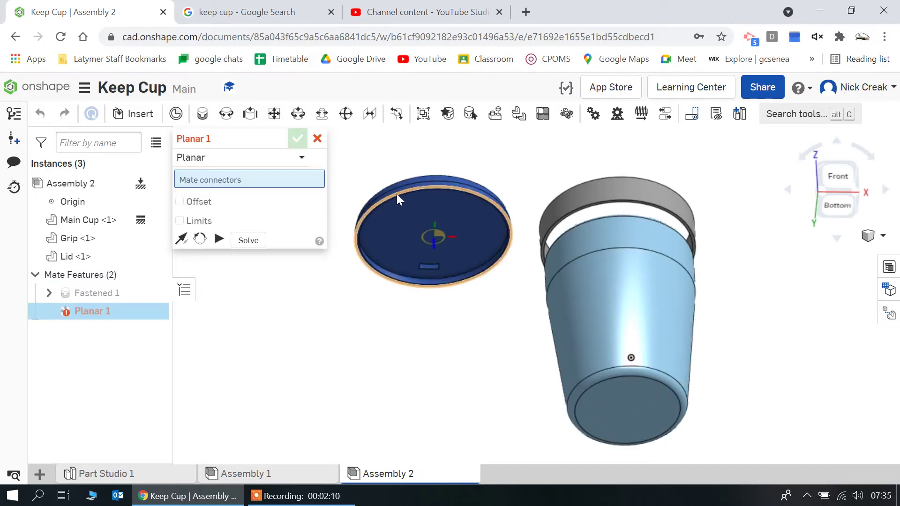
pyautogui.scroll(5, 396, 193)
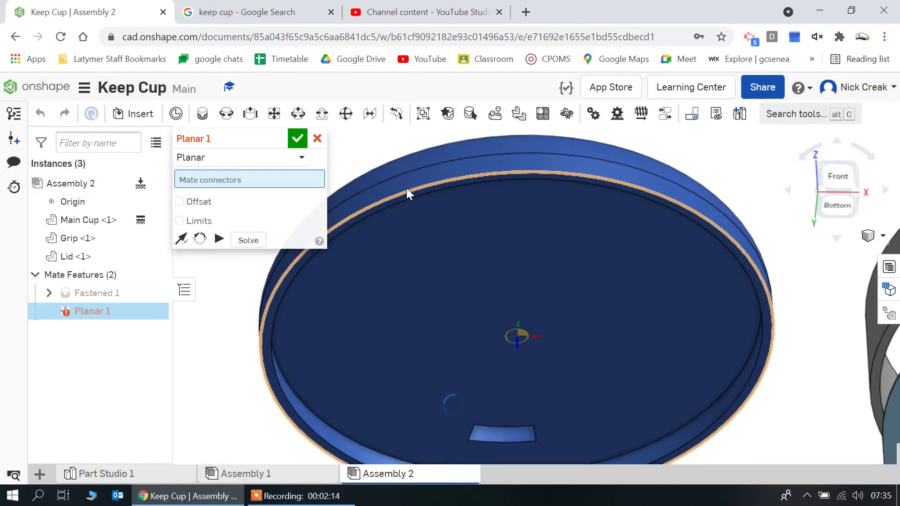
pyautogui.click(406, 187)
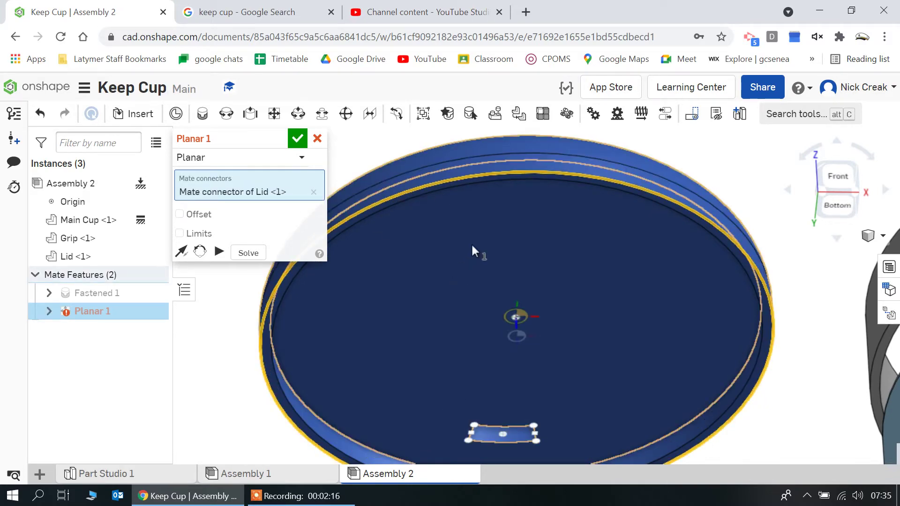
pyautogui.moveTo(472, 245); pyautogui.dragTo(519, 310, button='right')
pyautogui.scroll(-5, 519, 311)
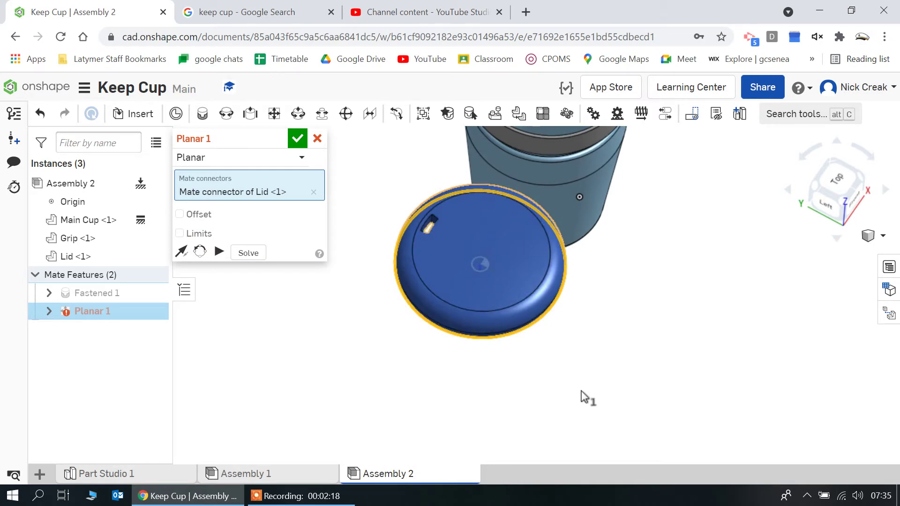
pyautogui.scroll(-3, 582, 392)
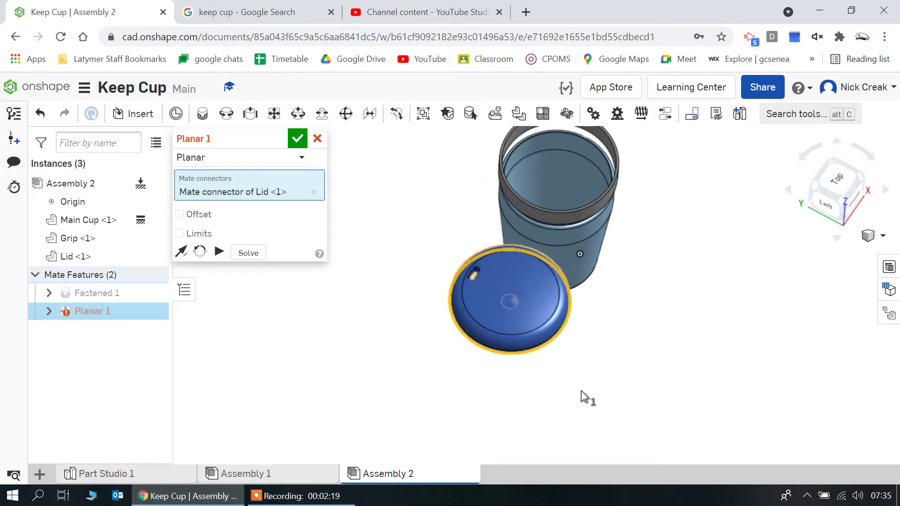
pyautogui.click(539, 206)
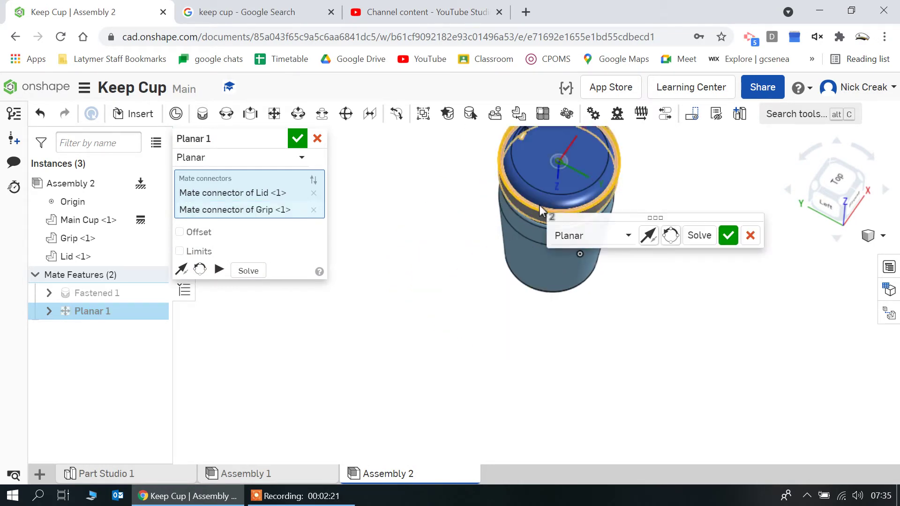
# - Change the mate between the lid and the grip to the Fastened type
pyautogui.click(859, 200)
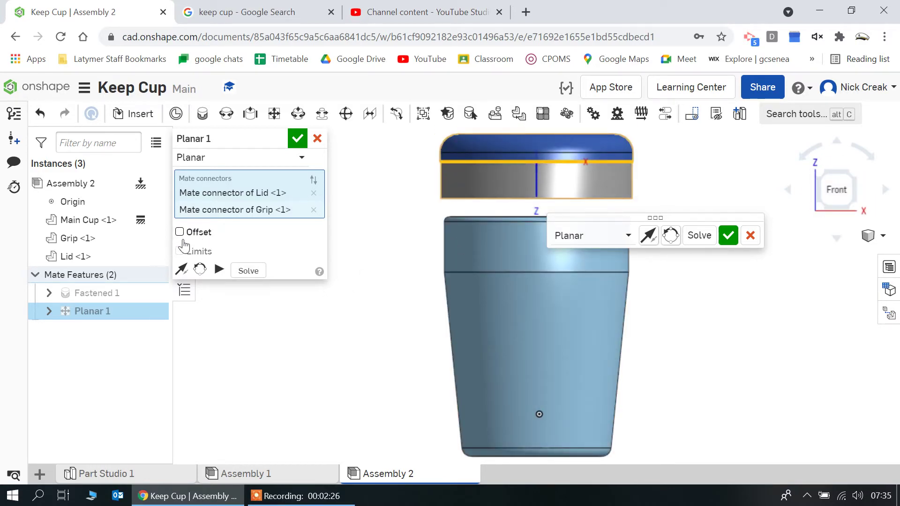
pyautogui.click(248, 159)
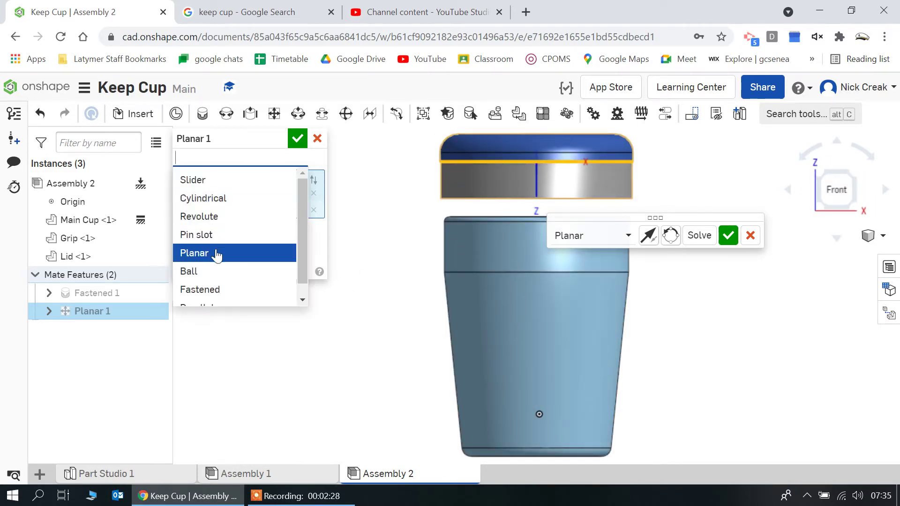
pyautogui.click(207, 289)
# - Enable the offset of the lid's Fastened mate, set its Z value to -10 mm and accept the mate
pyautogui.click(206, 232)
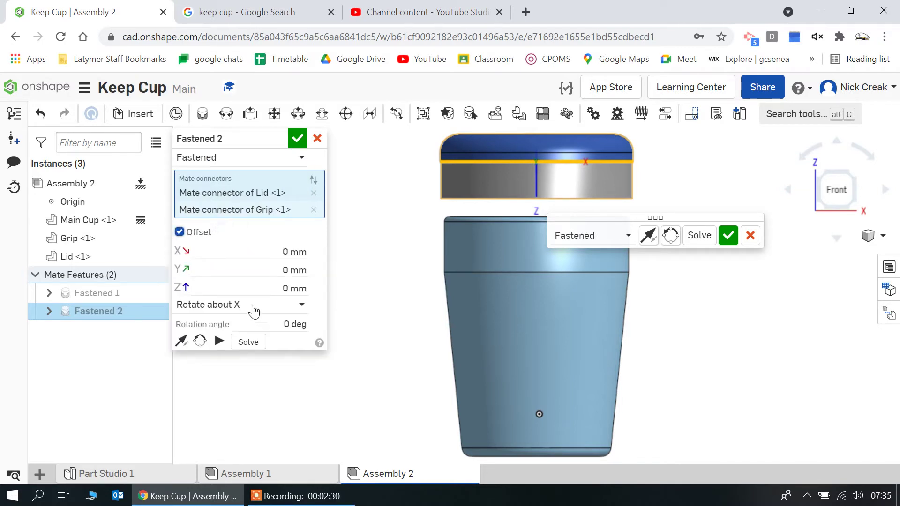
pyautogui.click(297, 288)
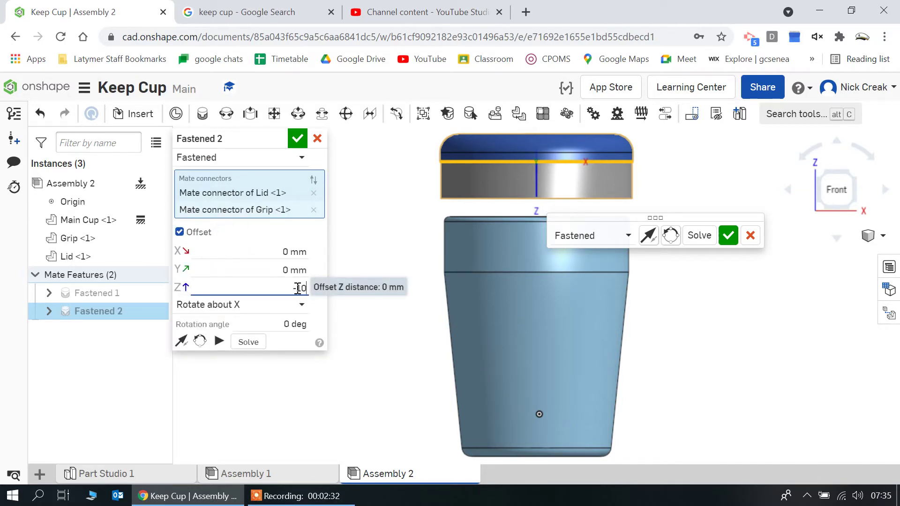
pyautogui.press('Return')
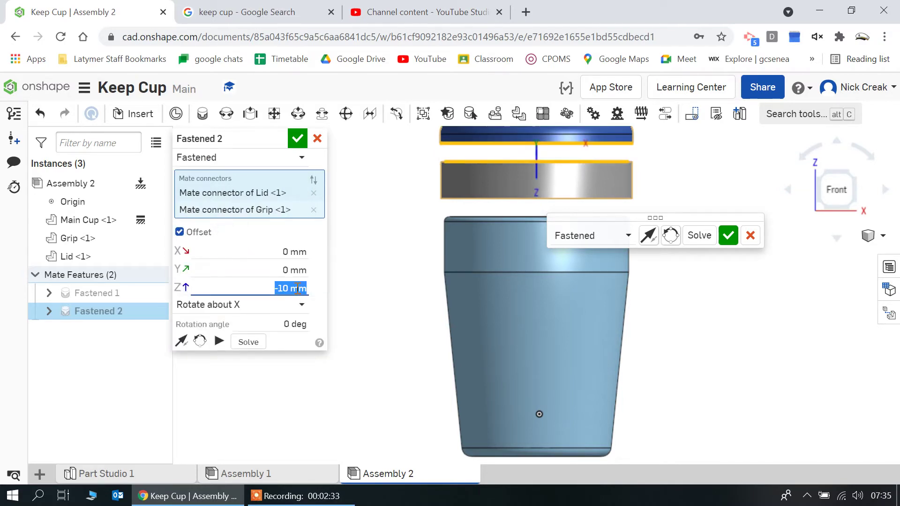
pyautogui.click(297, 139)
pyautogui.moveTo(307, 261); pyautogui.dragTo(405, 282, button='right')
pyautogui.scroll(-2, 357, 298)
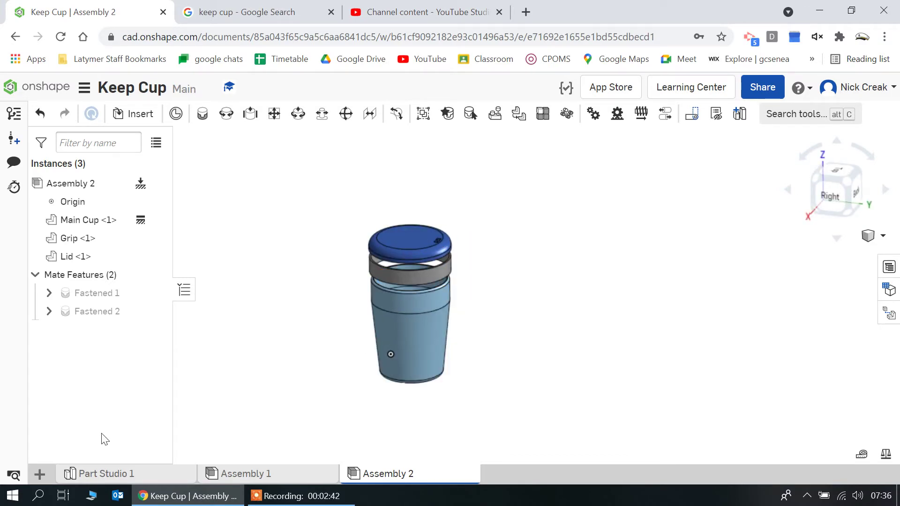
# - Create a new drawing from the ISO_A3.dwt template with no views
pyautogui.click(38, 475)
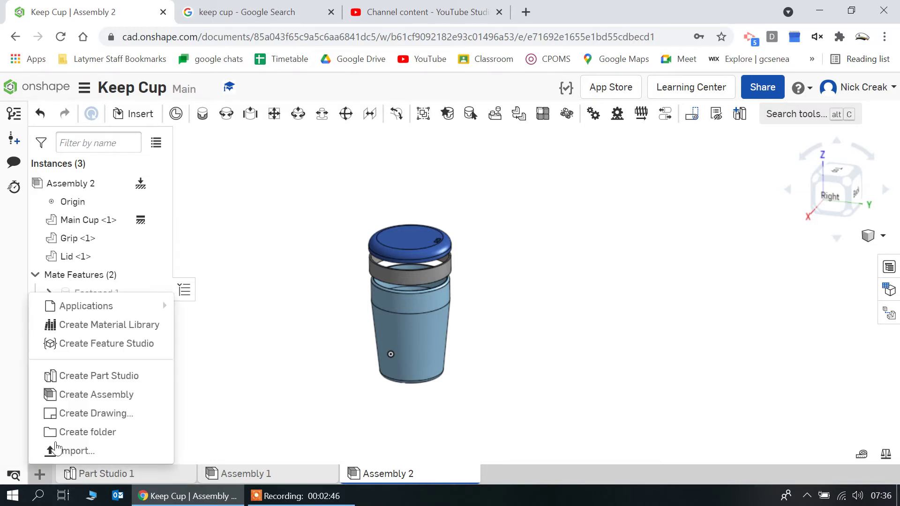
pyautogui.click(114, 414)
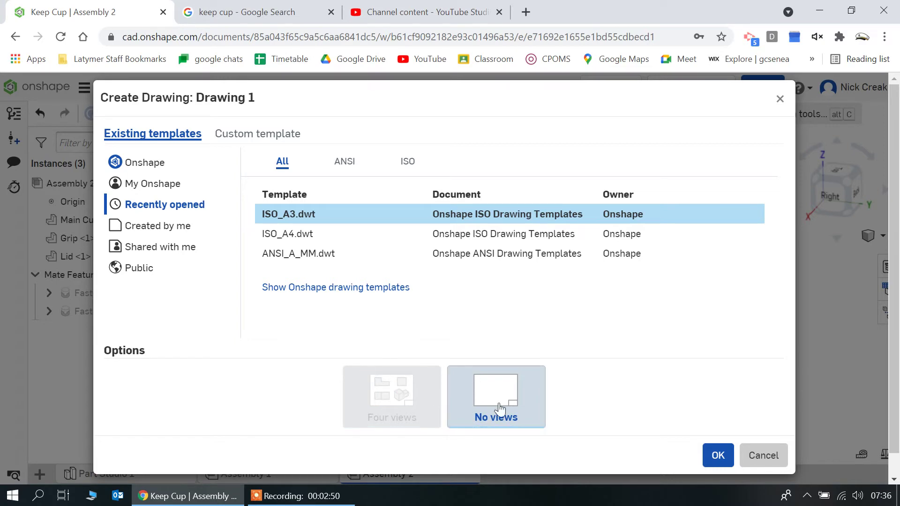
pyautogui.click(717, 456)
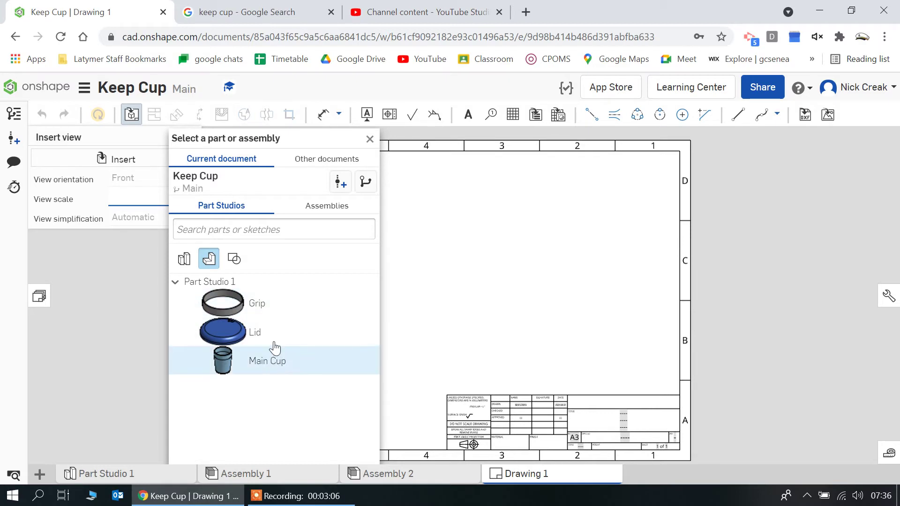
# - Choose Assembly 2 as the source of the drawing view and set its orientation to Isometric
pyautogui.click(317, 209)
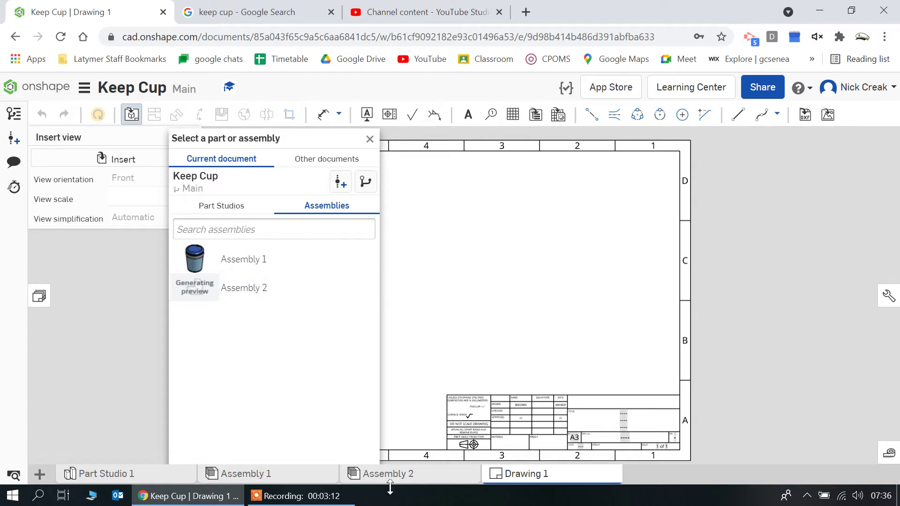
pyautogui.click(239, 292)
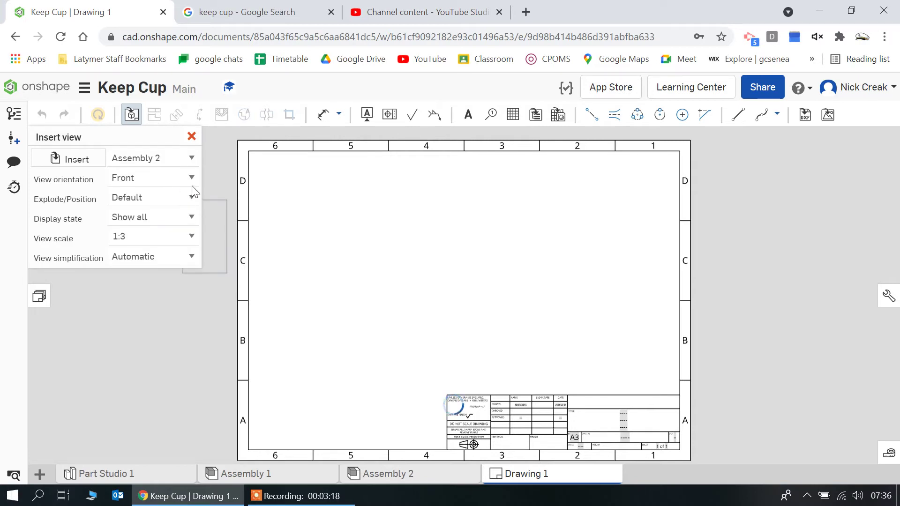
pyautogui.click(192, 178)
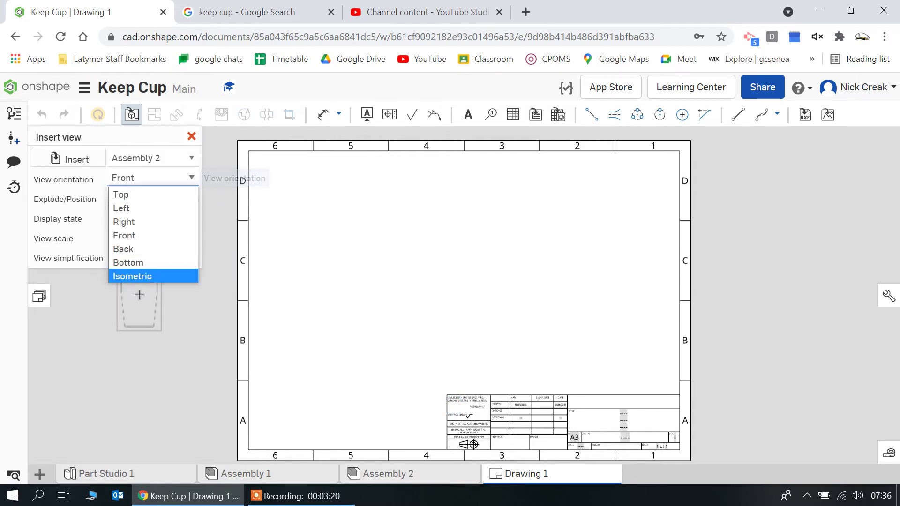
pyautogui.click(149, 275)
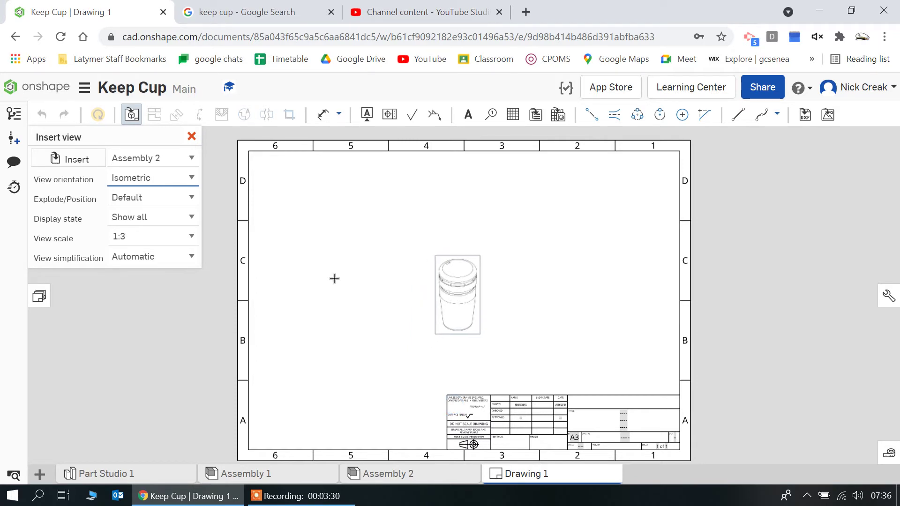
# - Set the view scale to 1:1 and place the isometric view on the left half of the sheet
pyautogui.click(191, 240)
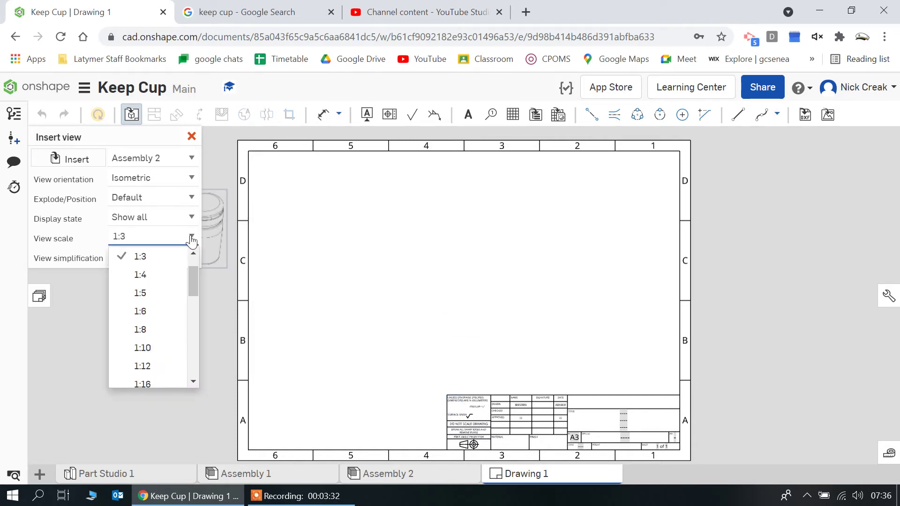
pyautogui.scroll(2, 140, 345)
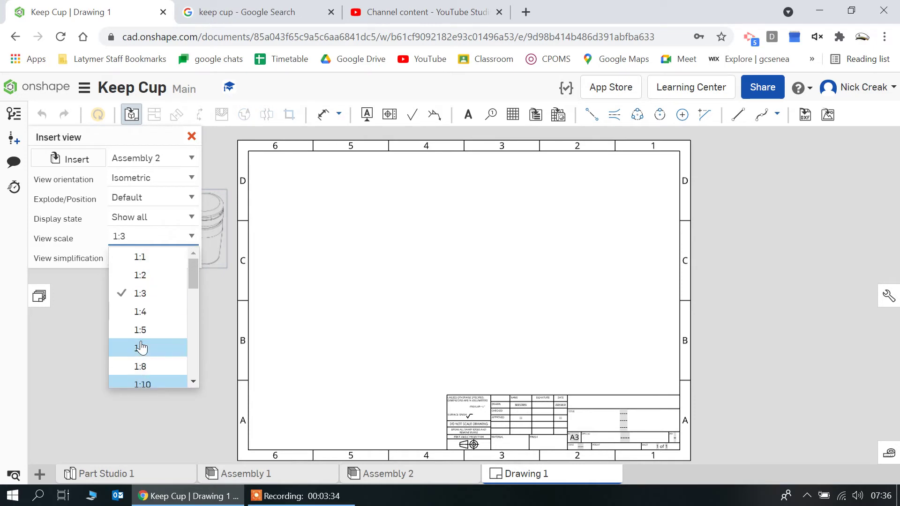
pyautogui.click(143, 259)
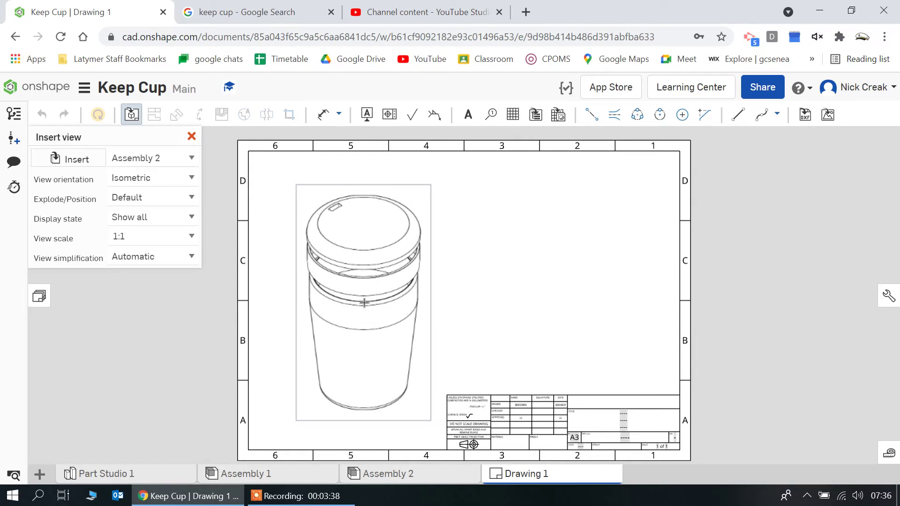
pyautogui.click(364, 302)
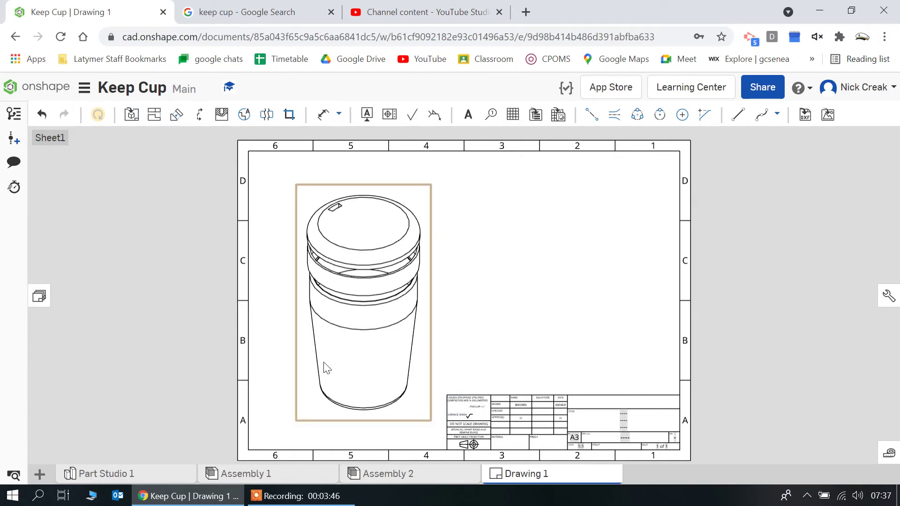
# - Start a callout attached to the lid in the isometric view and enter Lid as its text
pyautogui.scroll(3, 327, 368)
pyautogui.scroll(-4, 327, 368)
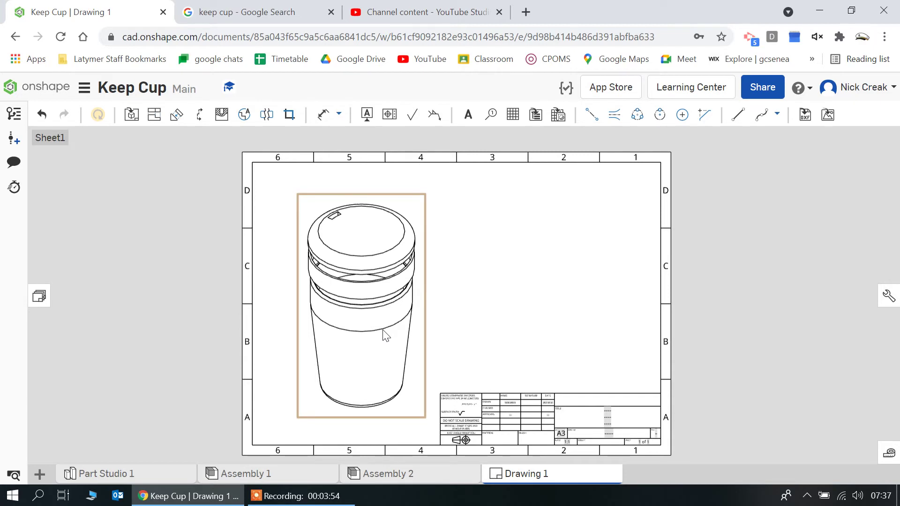
pyautogui.click(491, 116)
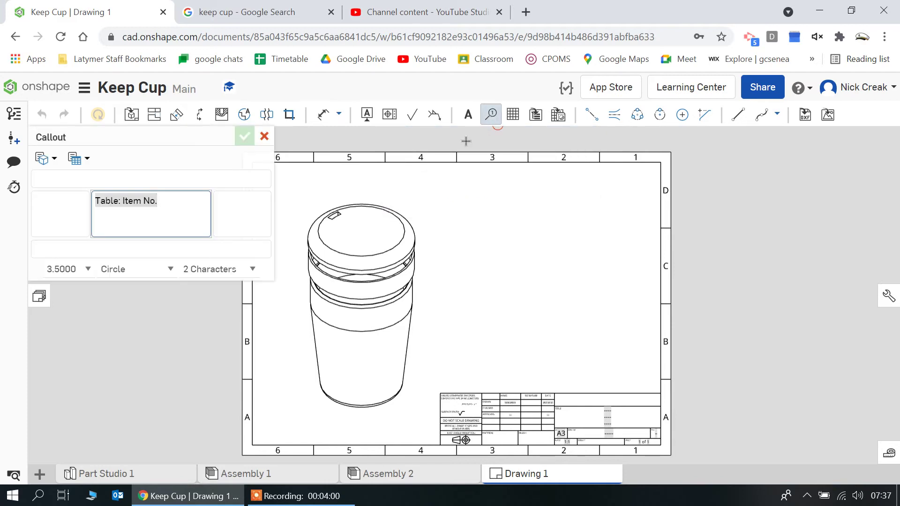
pyautogui.click(400, 240)
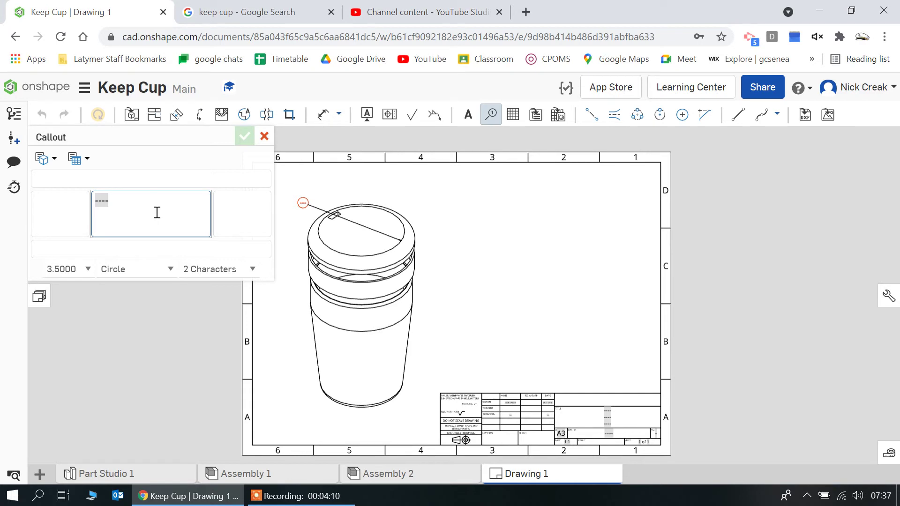
pyautogui.write('4')
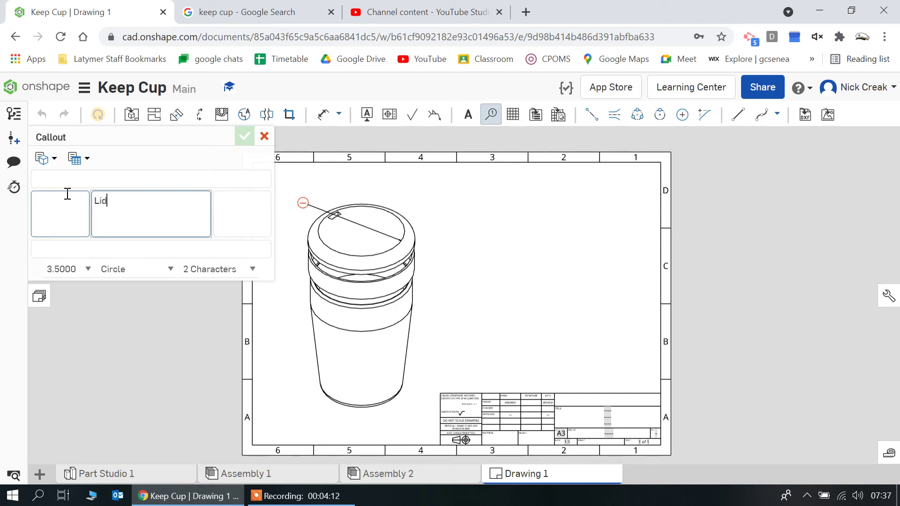
# - Set the callout's border shape to Rectangle and its border size to Tight Fit
pyautogui.click(165, 277)
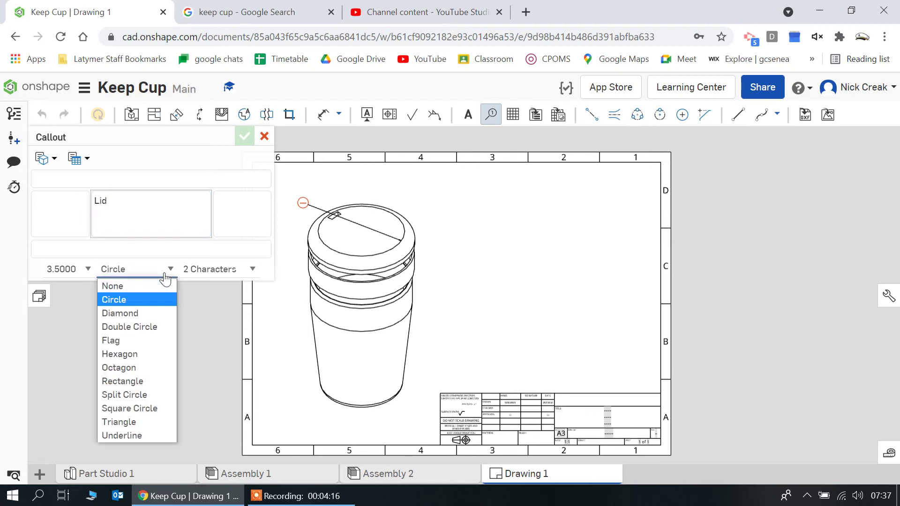
pyautogui.click(134, 383)
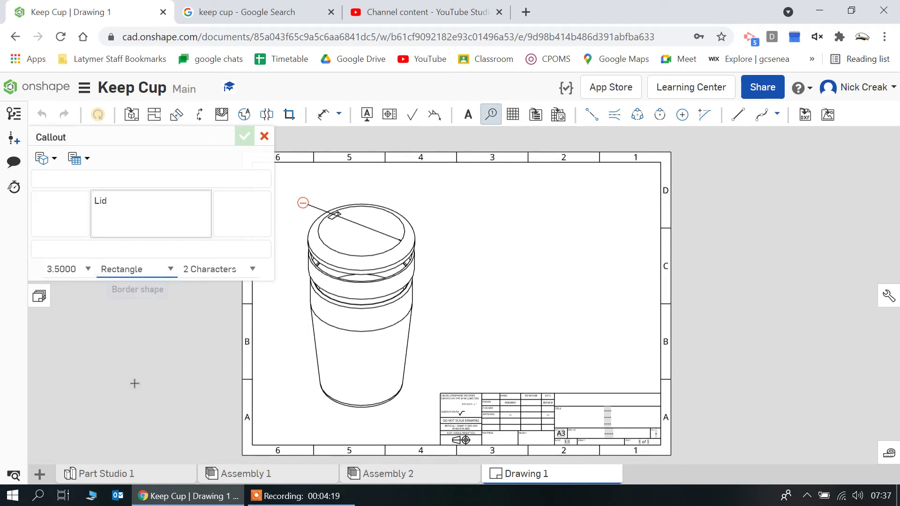
pyautogui.click(247, 274)
pyautogui.click(243, 287)
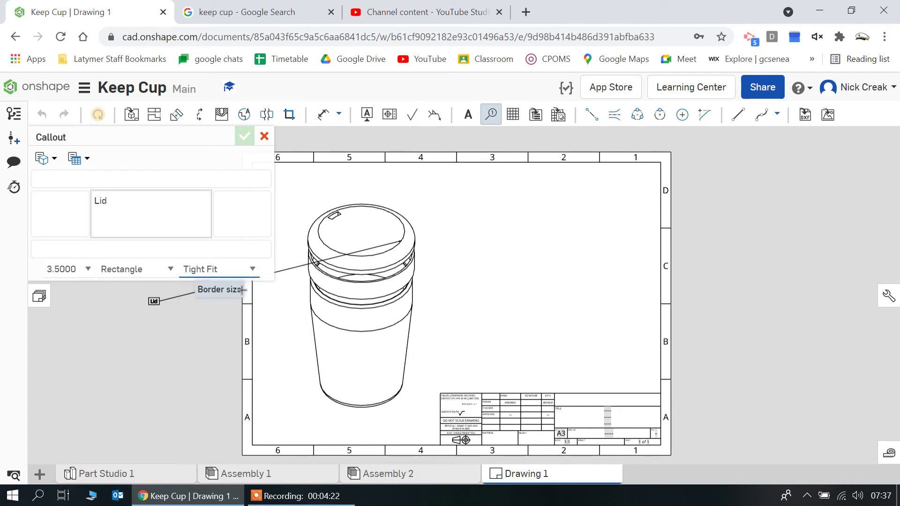
# - Try to set the callout's text height to 10, place the Lid callout to the upper right of the cup and close the Callout tool
pyautogui.click(72, 269)
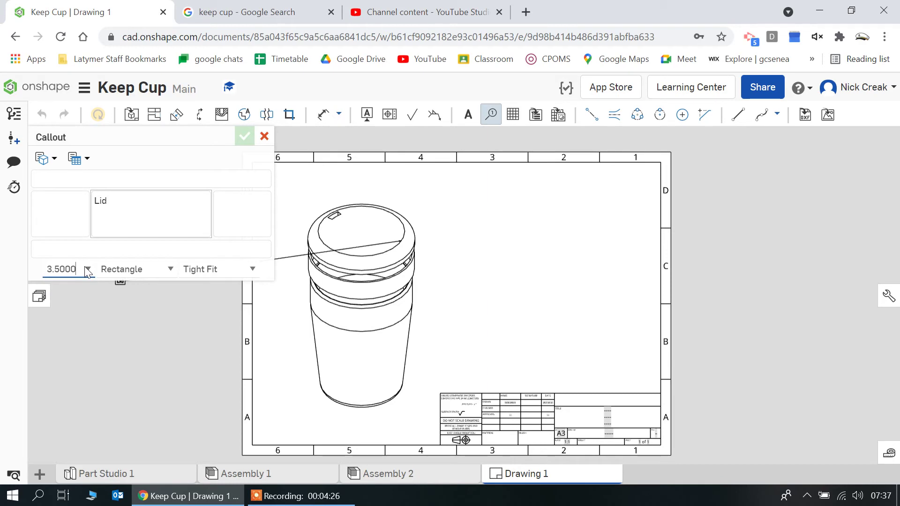
pyautogui.press('BackSpace')
pyautogui.press('BackSpace')
pyautogui.press('BackSpace')
pyautogui.press('BackSpace')
pyautogui.press('BackSpace')
pyautogui.press('BackSpace')
pyautogui.write('10')
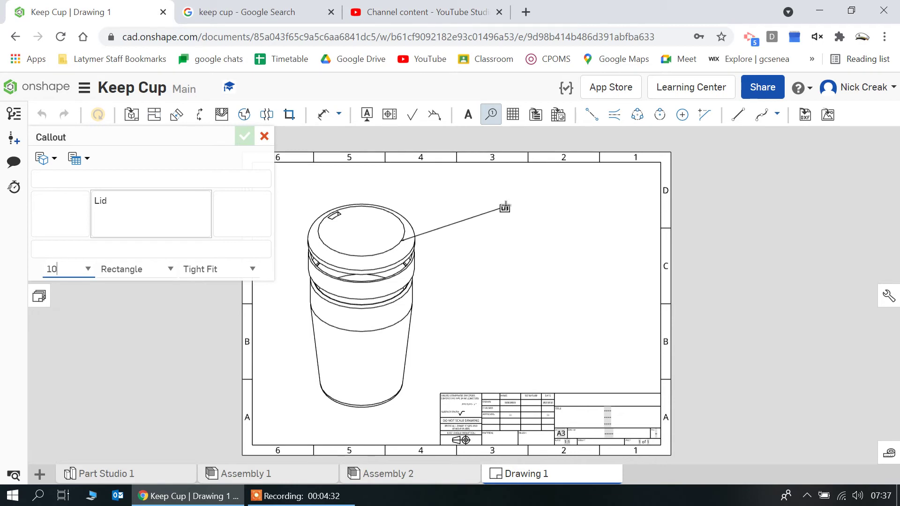
pyautogui.click(504, 205)
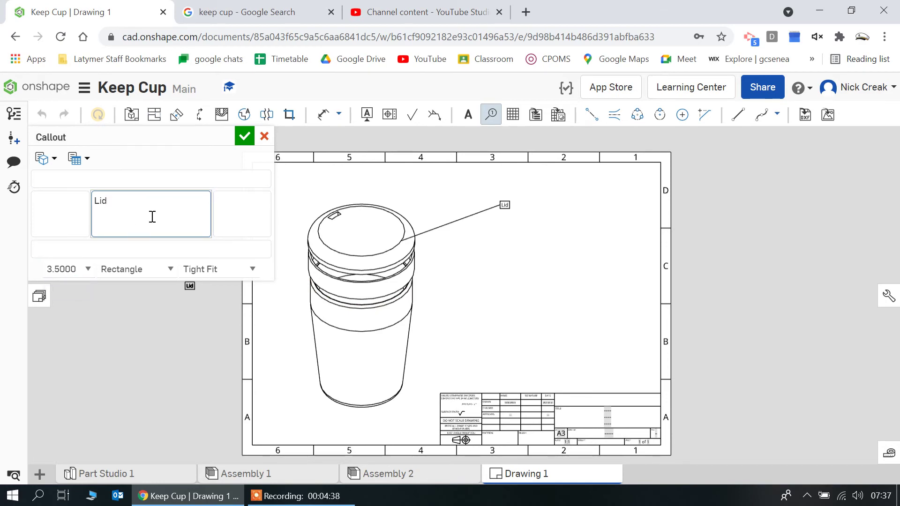
pyautogui.click(264, 137)
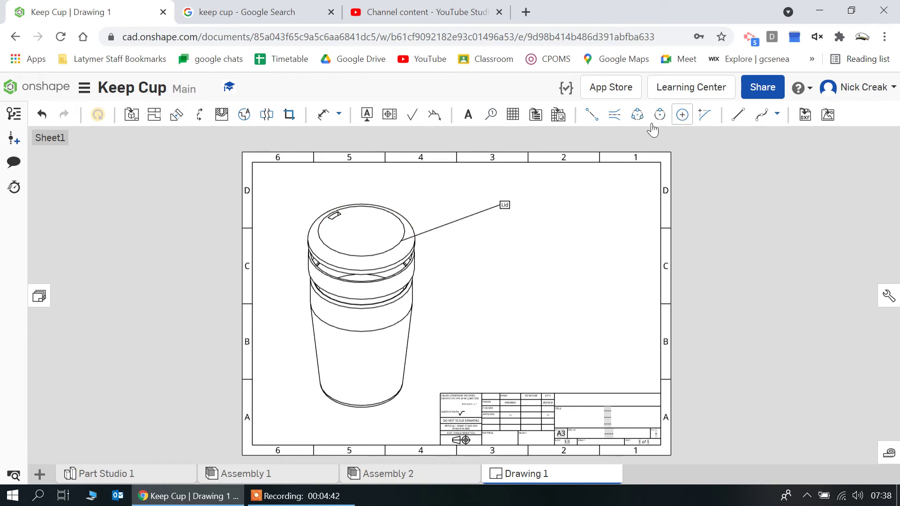
# - Start a new callout and replace its text with Grip
pyautogui.click(483, 119)
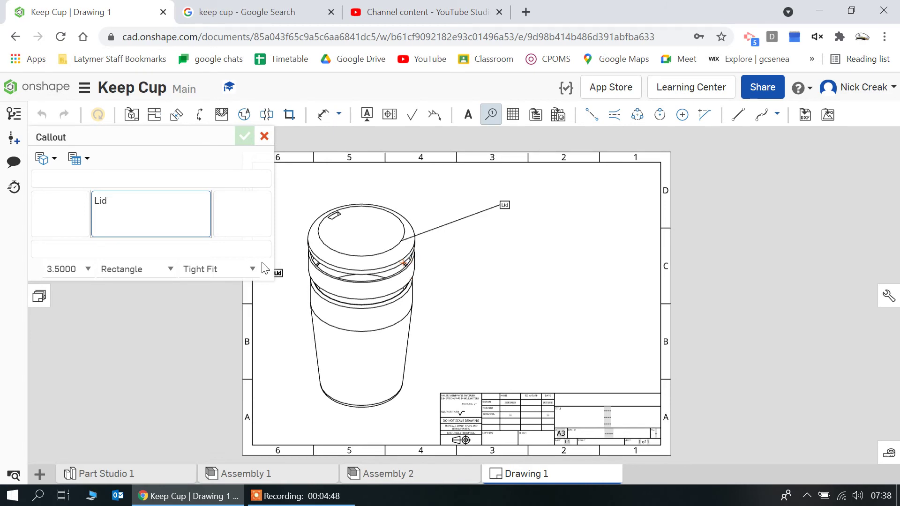
pyautogui.moveTo(140, 215); pyautogui.dragTo(26, 218)
pyautogui.write('Frip')
pyautogui.click(80, 179)
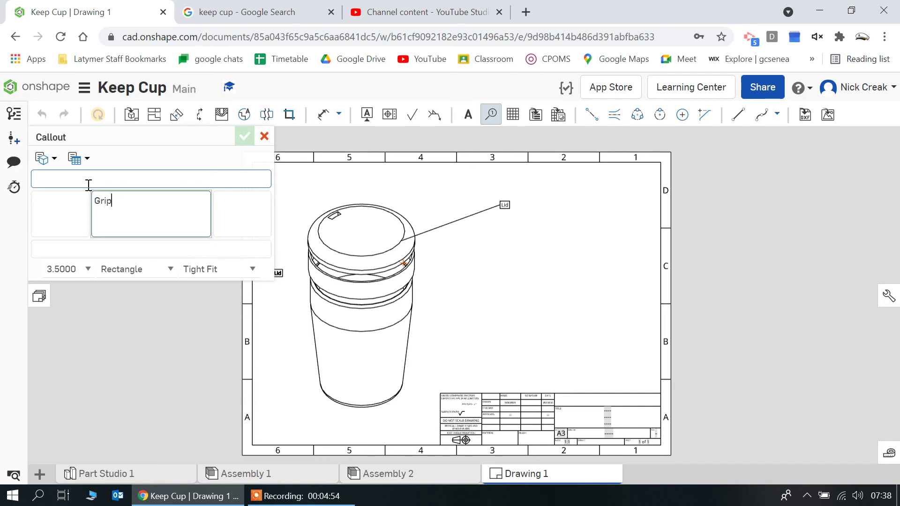
# - Set the callout's text height to 5, attach it to the grip's edge and place it beside the cup, below the Lid callout
pyautogui.click(86, 265)
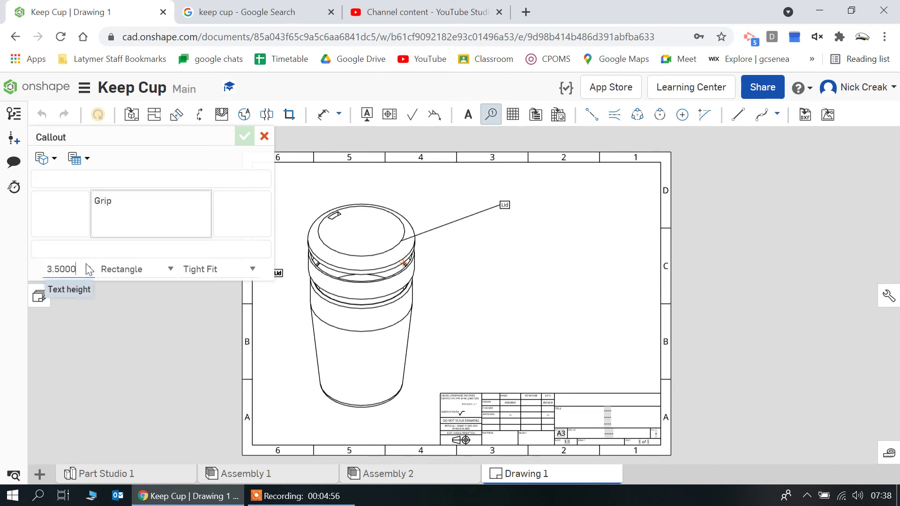
pyautogui.click(70, 293)
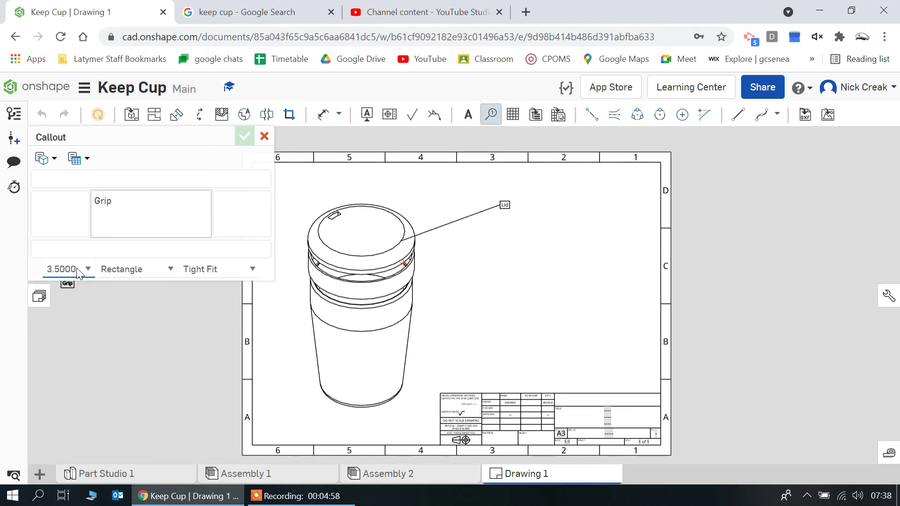
pyautogui.press('BackSpace')
pyautogui.press('BackSpace')
pyautogui.press('BackSpace')
pyautogui.press('BackSpace')
pyautogui.press('BackSpace')
pyautogui.press('BackSpace')
pyautogui.write('5')
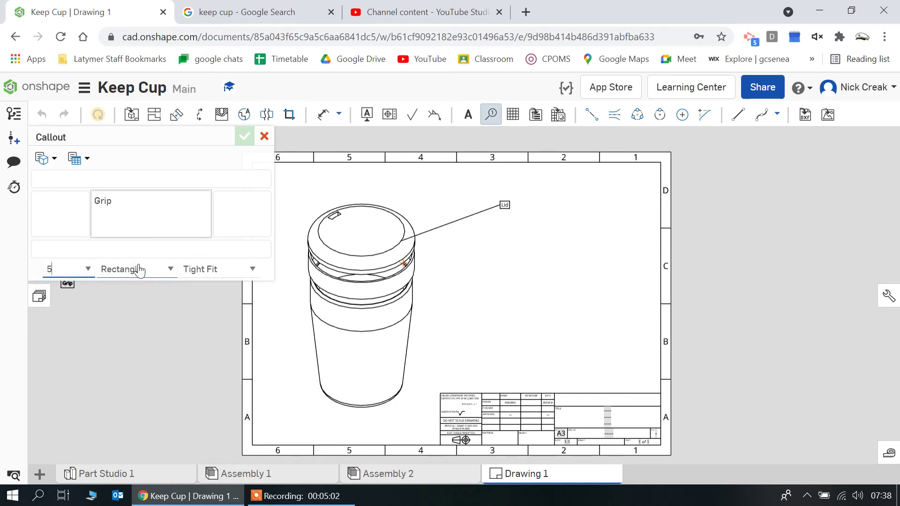
pyautogui.click(147, 218)
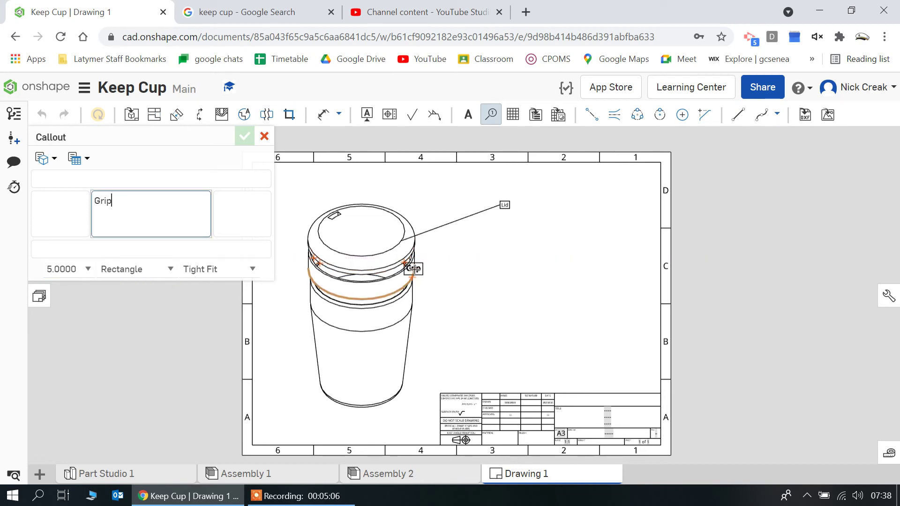
pyautogui.click(412, 269)
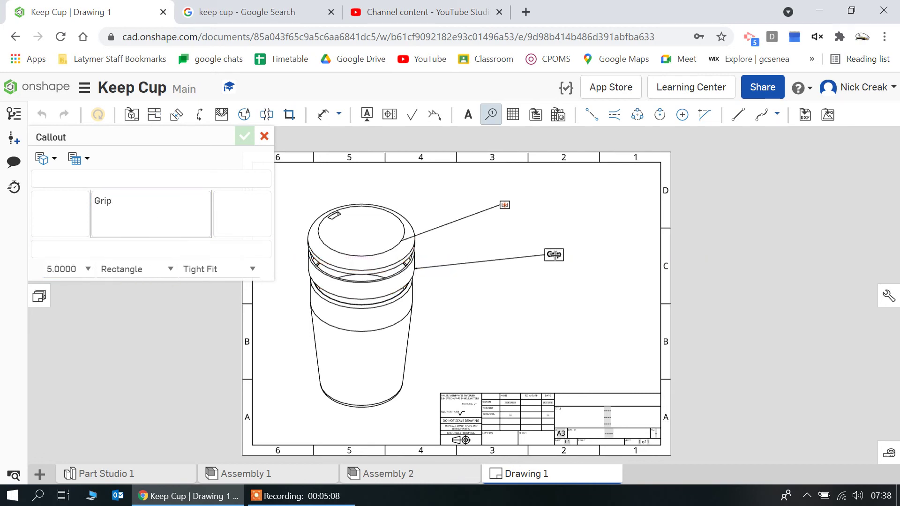
pyautogui.click(522, 259)
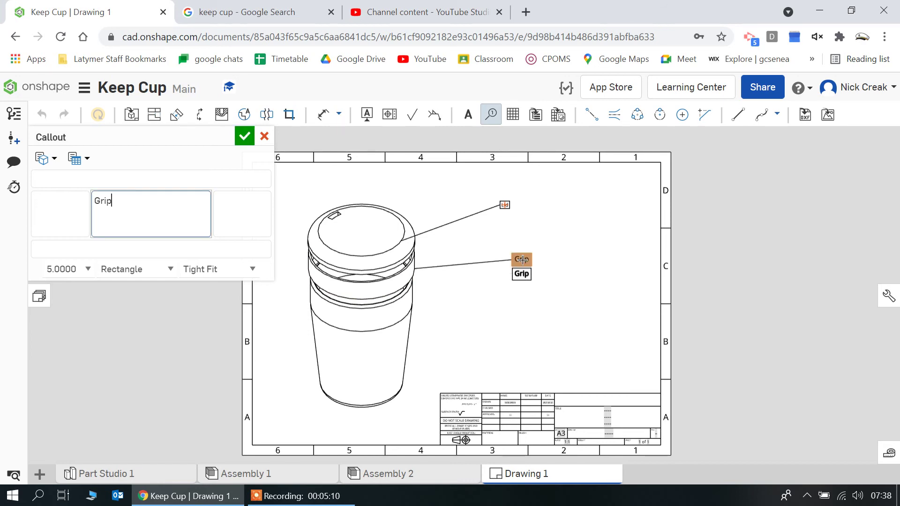
# - Add a Cup callout attached to the cup body's side edge, place it below the Grip callout and finish the Callout tool
pyautogui.moveTo(172, 210); pyautogui.dragTo(80, 220)
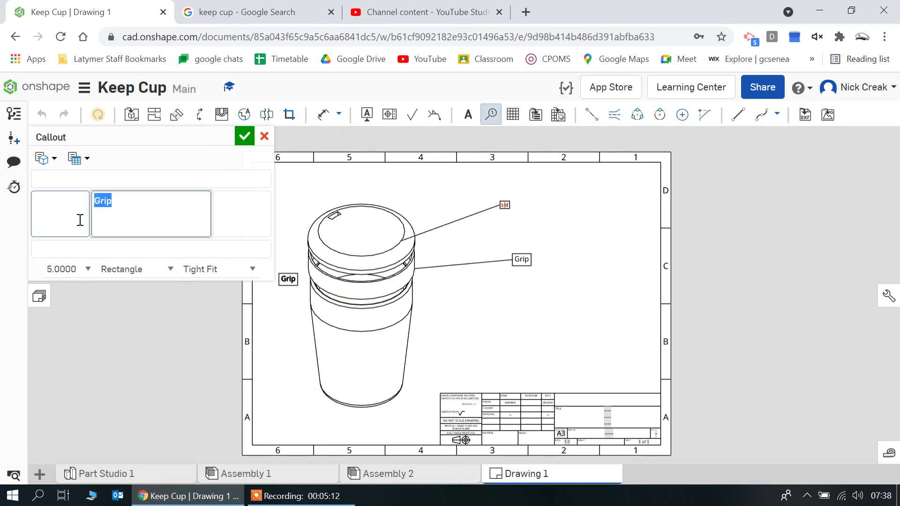
pyautogui.write('Cup')
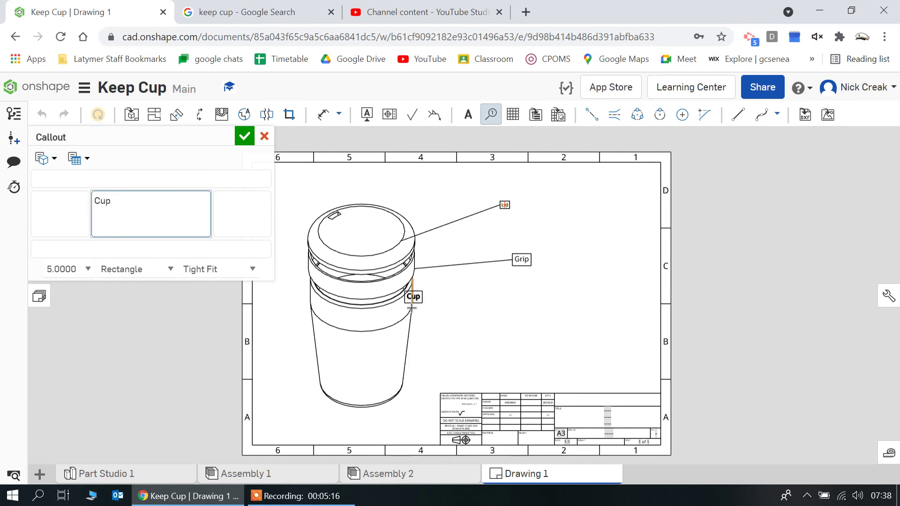
pyautogui.click(407, 327)
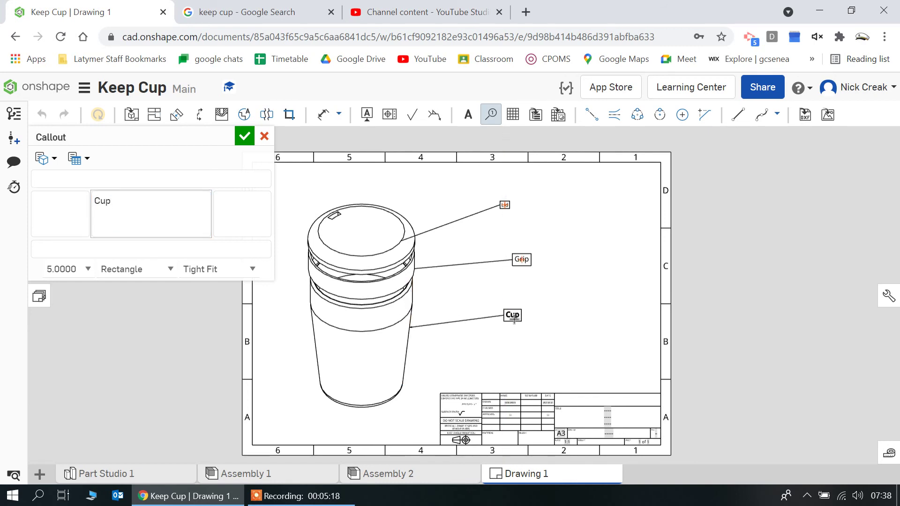
pyautogui.click(526, 318)
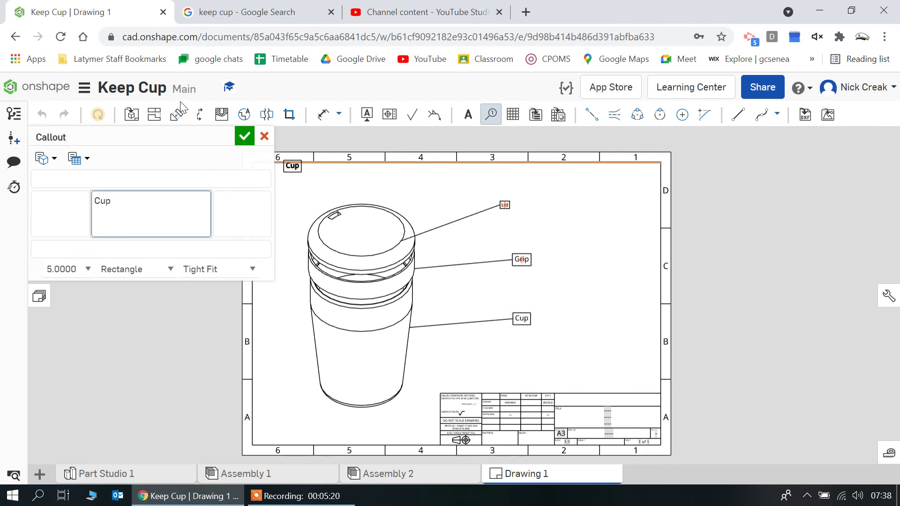
pyautogui.click(247, 139)
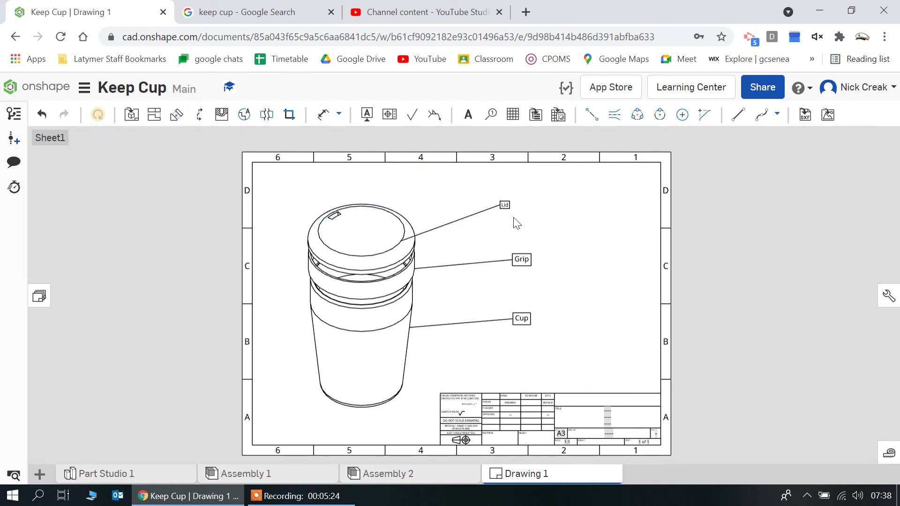
# - Edit the Lid callout to set its text height to 5 and accept the change
pyautogui.doubleClick(508, 207)
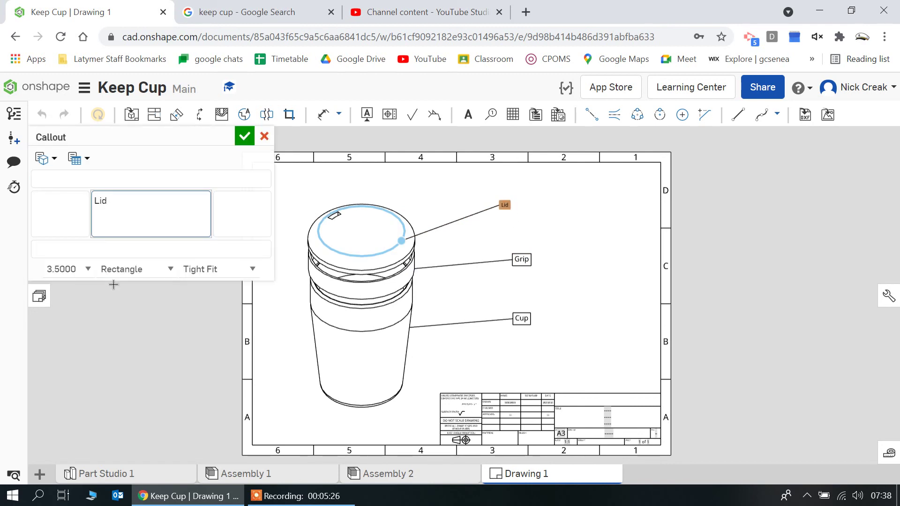
pyautogui.click(79, 270)
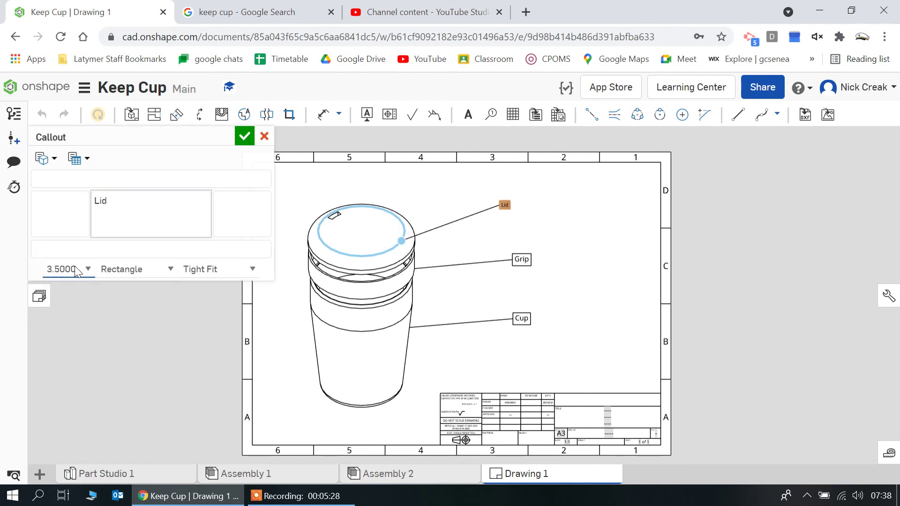
pyautogui.doubleClick(75, 268)
pyautogui.write('5')
pyautogui.click(113, 228)
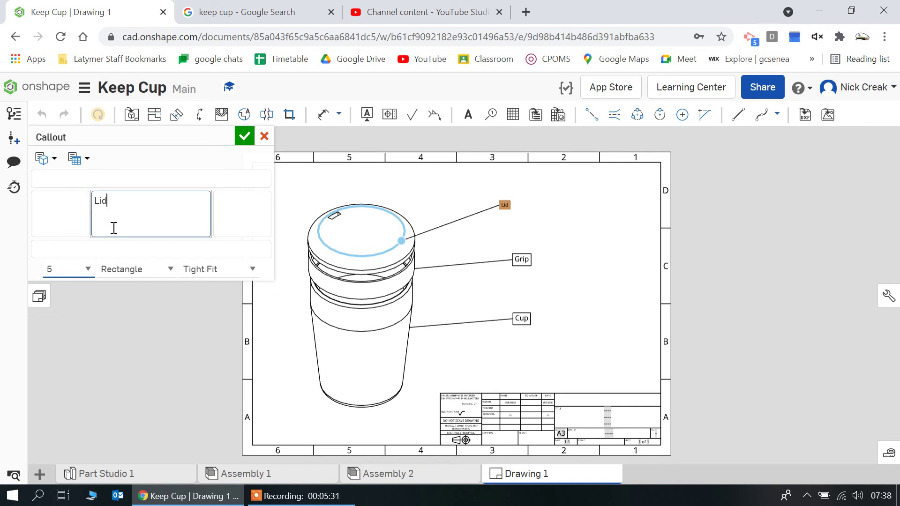
pyautogui.click(244, 137)
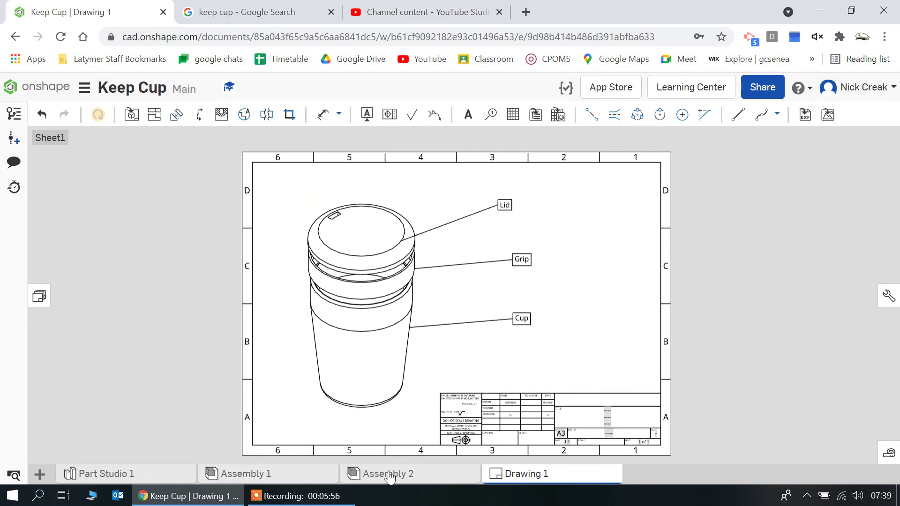
pyautogui.click(300, 496)
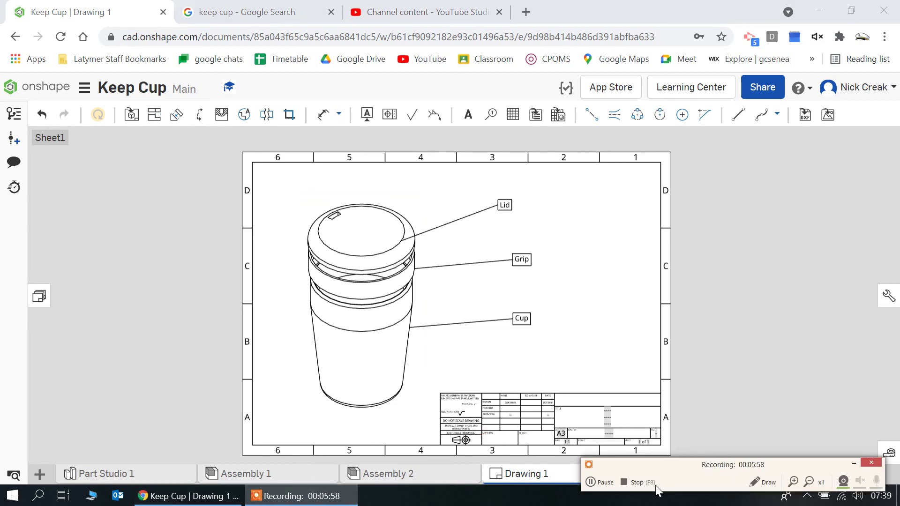